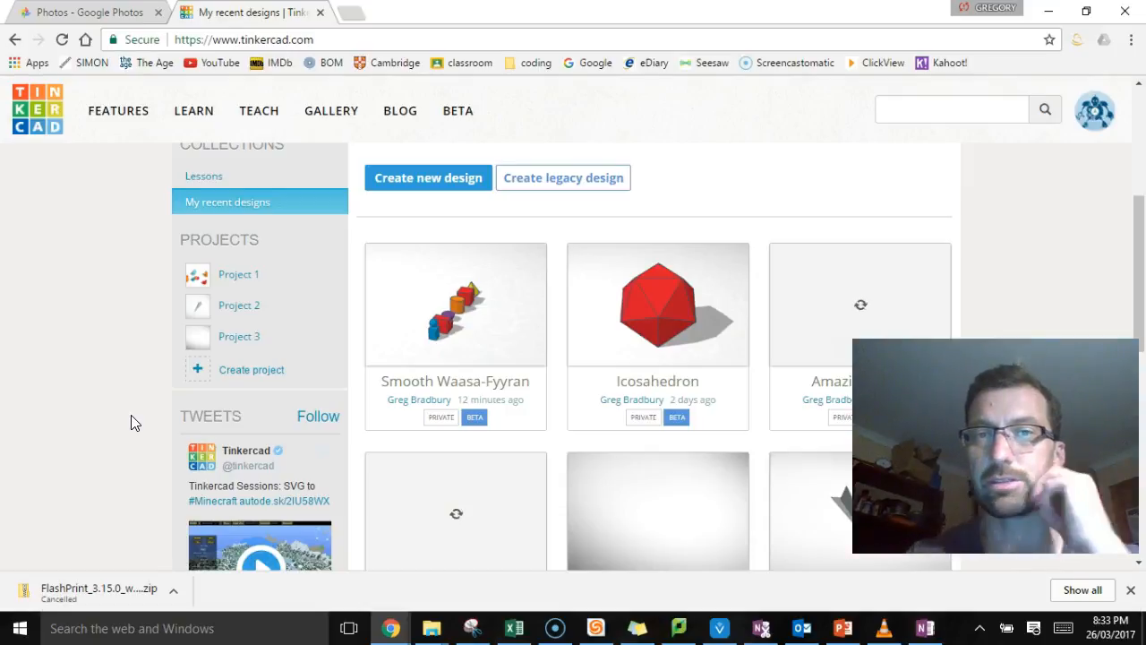
# - Look through the profile page and the list of recent designs
pyautogui.scroll(-5, 555, 326)
pyautogui.scroll(4, 577, 342)
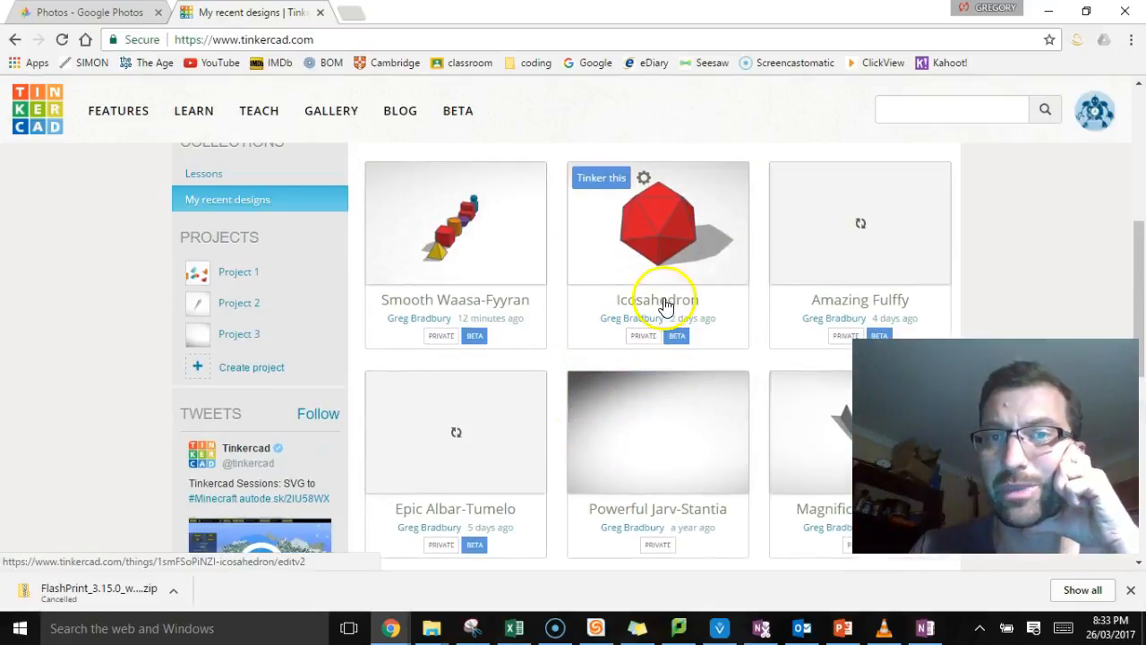
pyautogui.scroll(4, 501, 215)
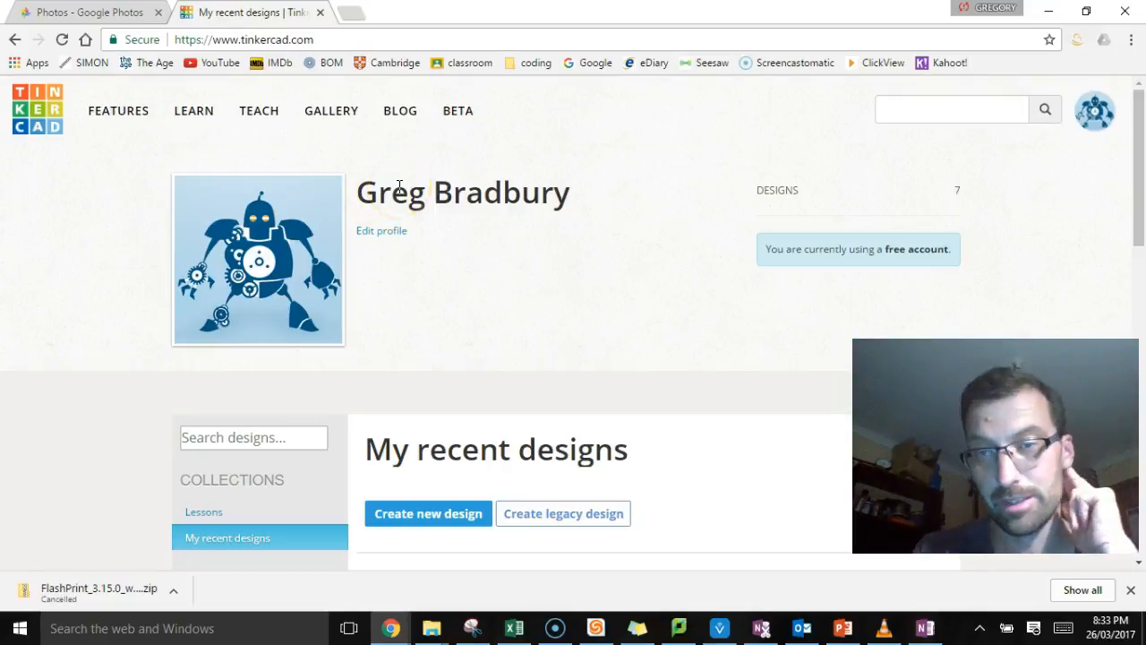
pyautogui.click(438, 172)
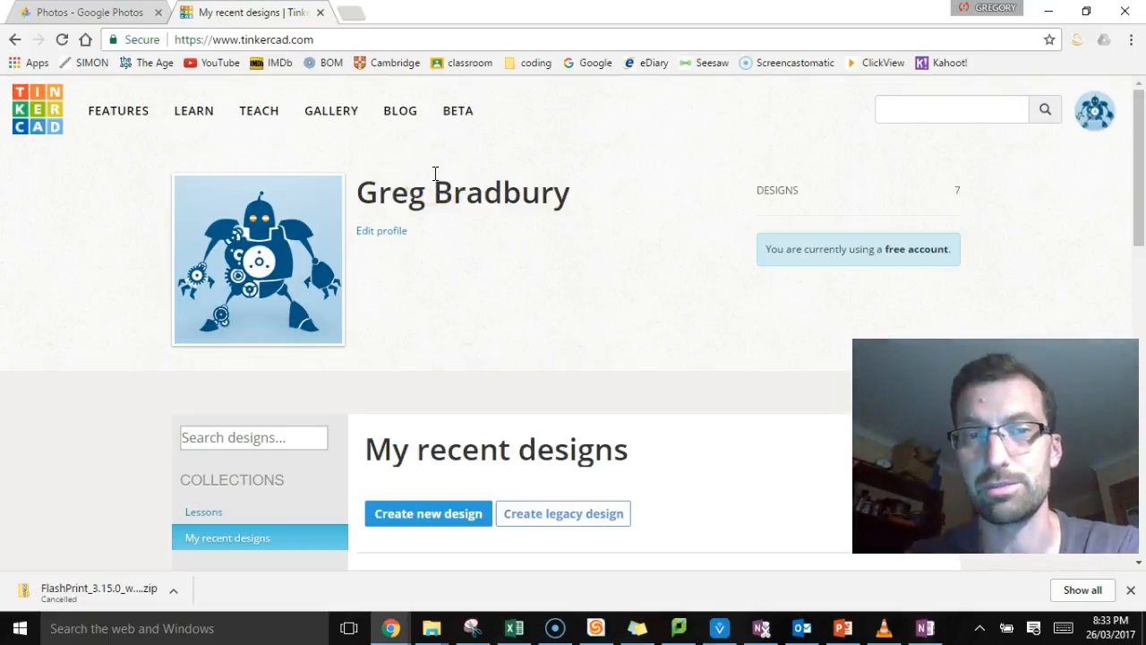
pyautogui.scroll(-1, 721, 346)
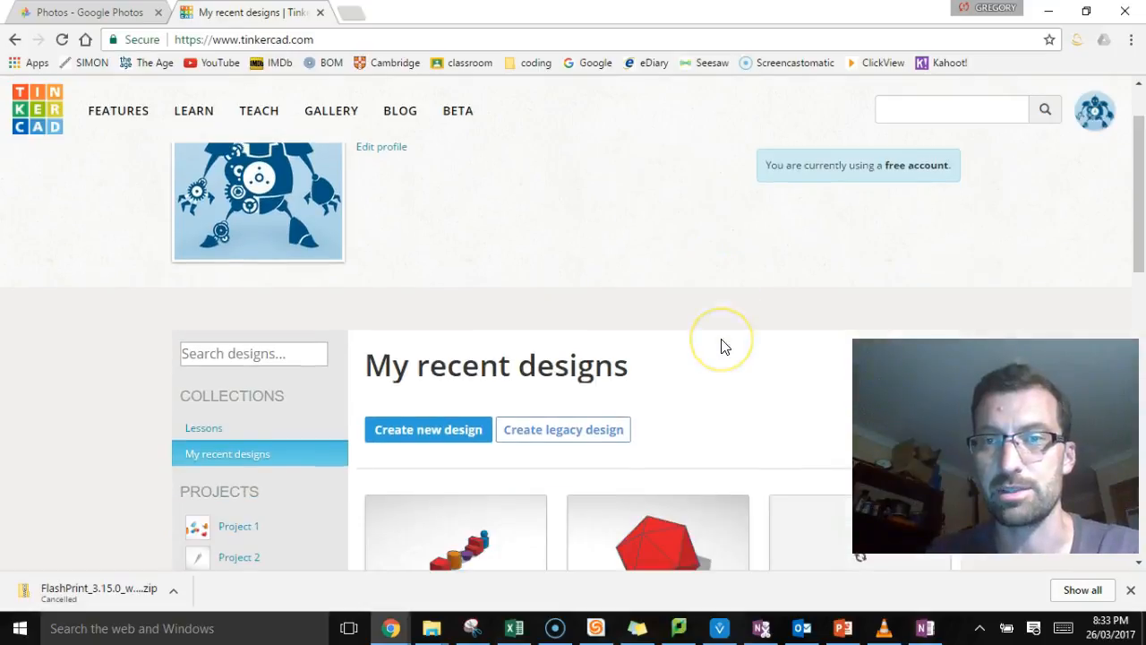
pyautogui.scroll(-3, 686, 384)
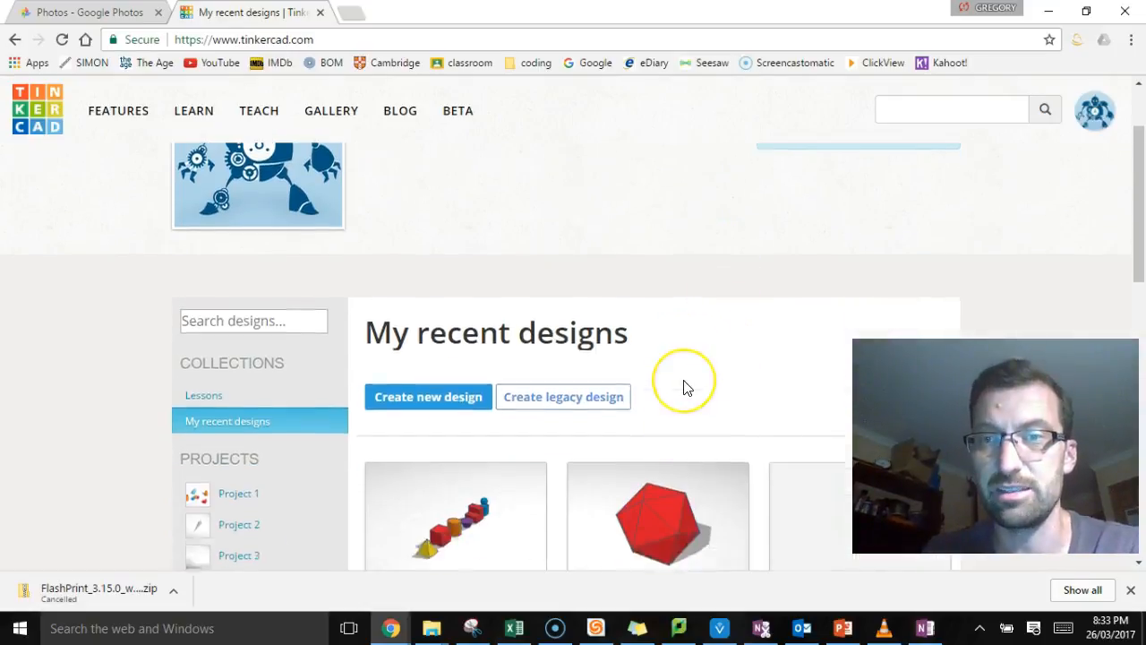
pyautogui.scroll(2, 686, 383)
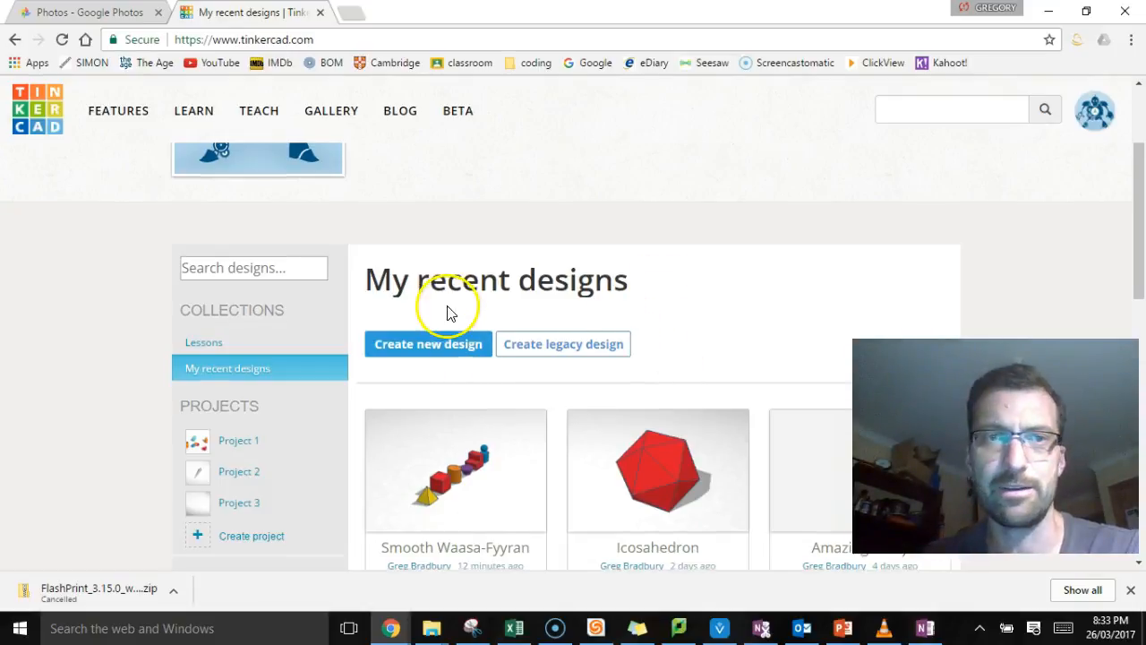
pyautogui.scroll(-5, 448, 313)
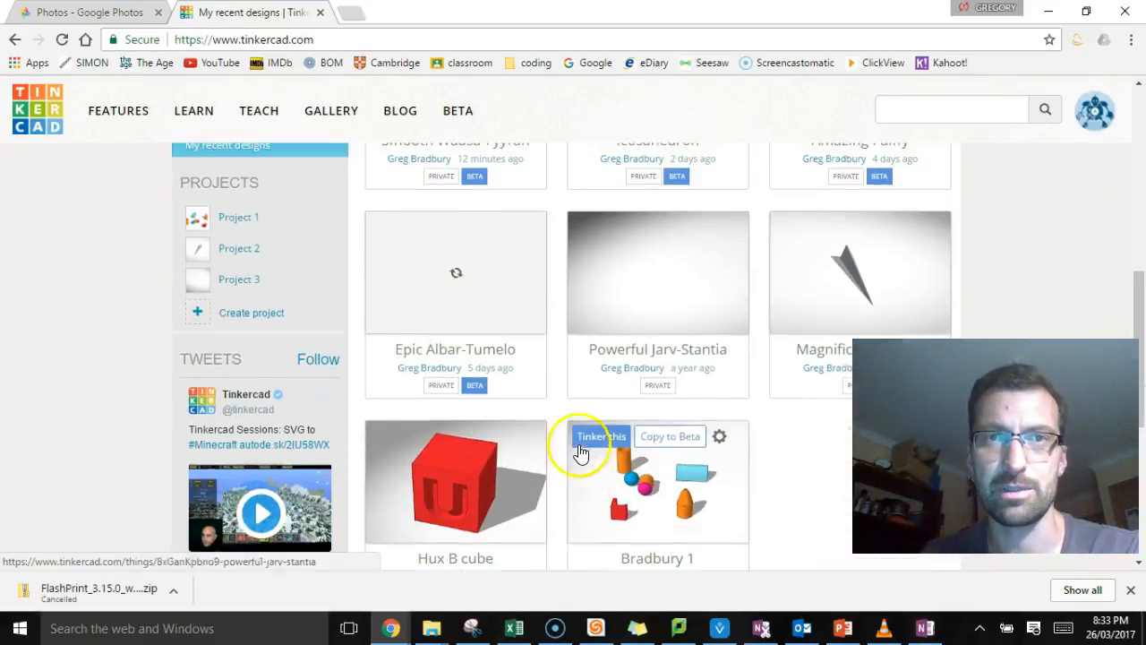
pyautogui.scroll(5, 699, 225)
pyautogui.scroll(2, 598, 431)
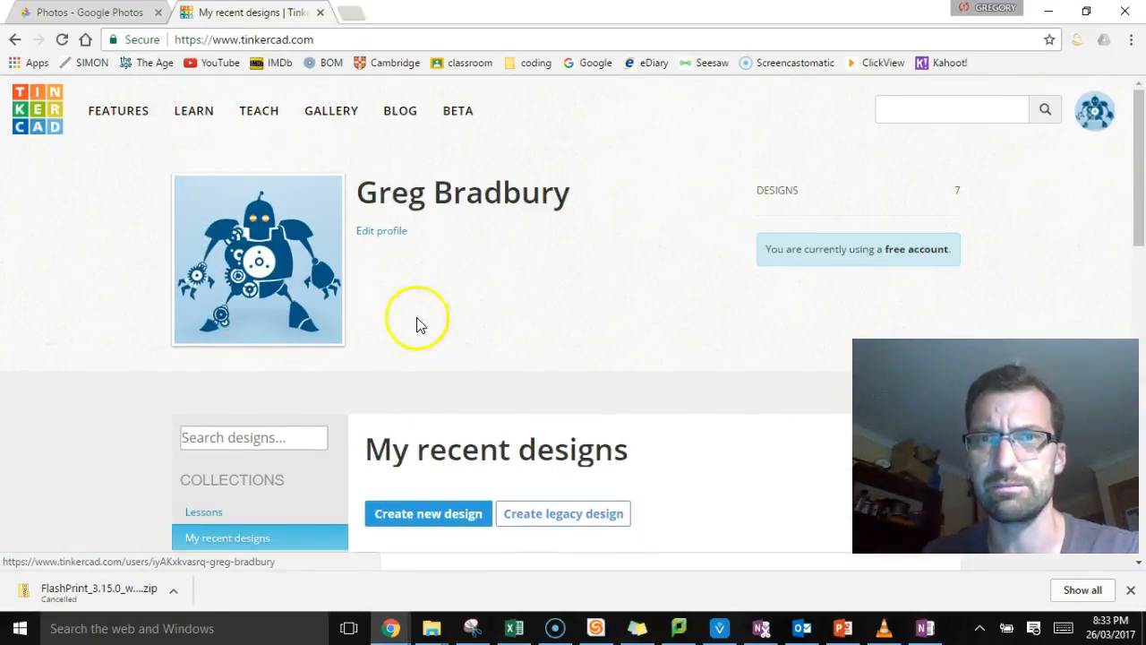
pyautogui.scroll(-2, 486, 346)
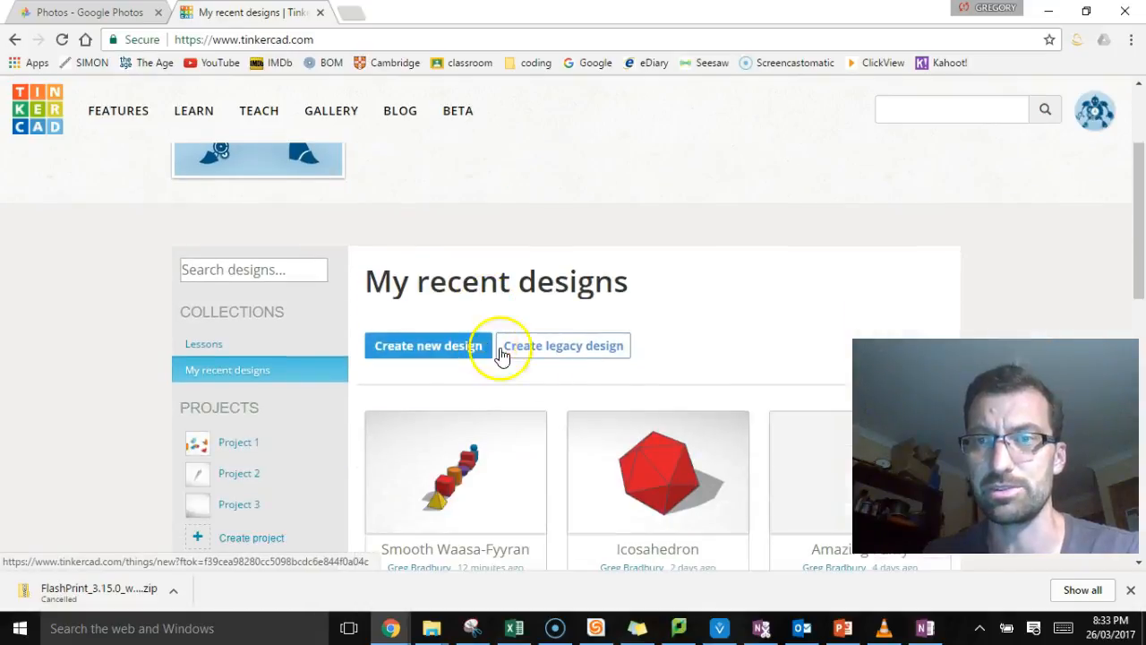
pyautogui.scroll(-4, 537, 375)
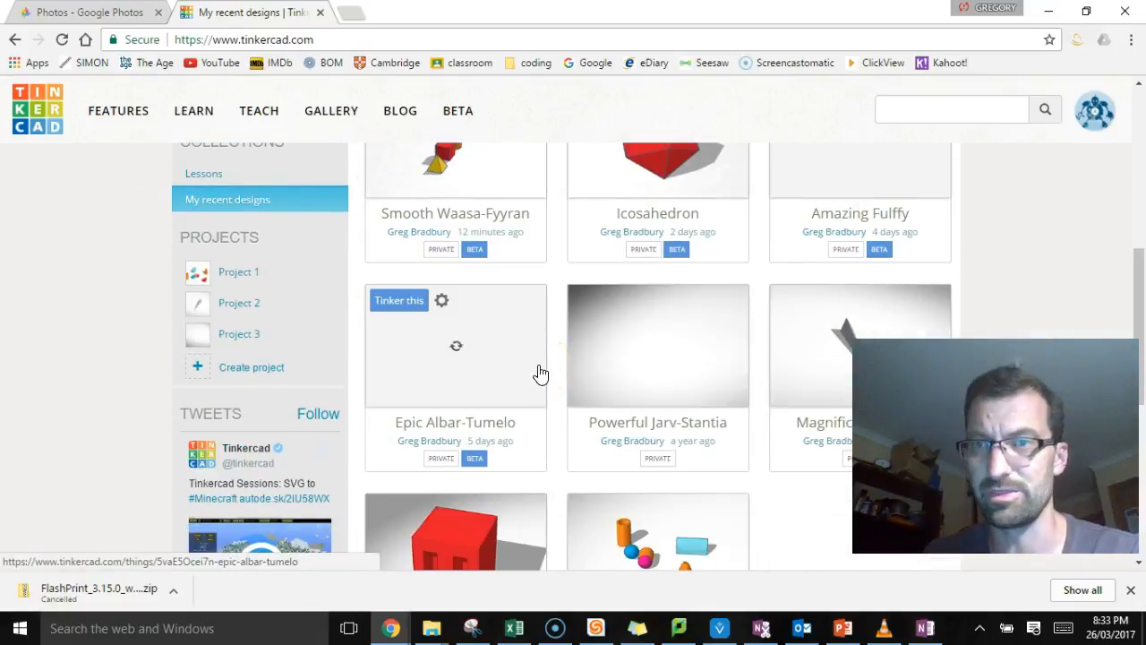
pyautogui.scroll(-2, 540, 373)
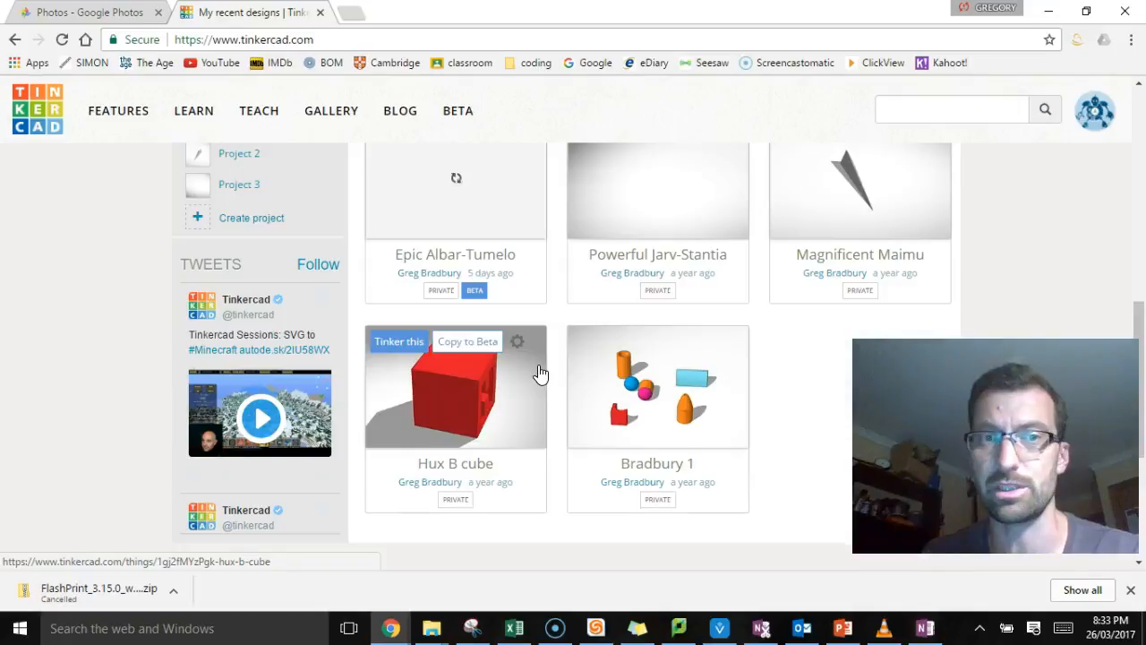
# - Create a new, empty 3D design from the recent designs page
pyautogui.scroll(-3, 540, 373)
pyautogui.scroll(10, 537, 371)
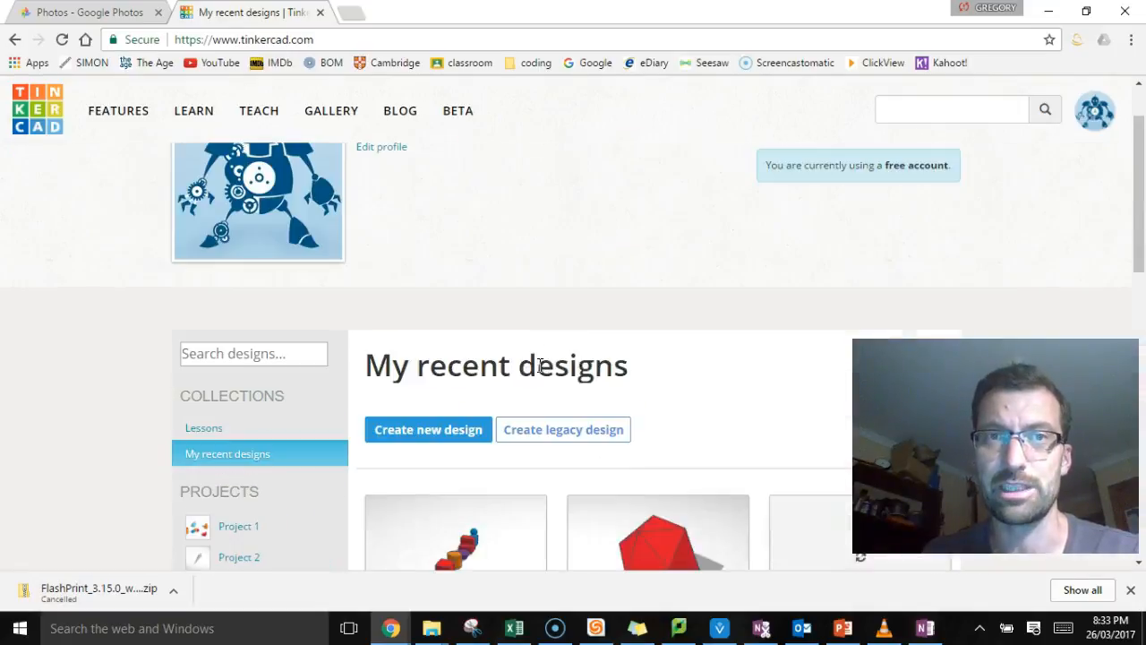
pyautogui.click(431, 430)
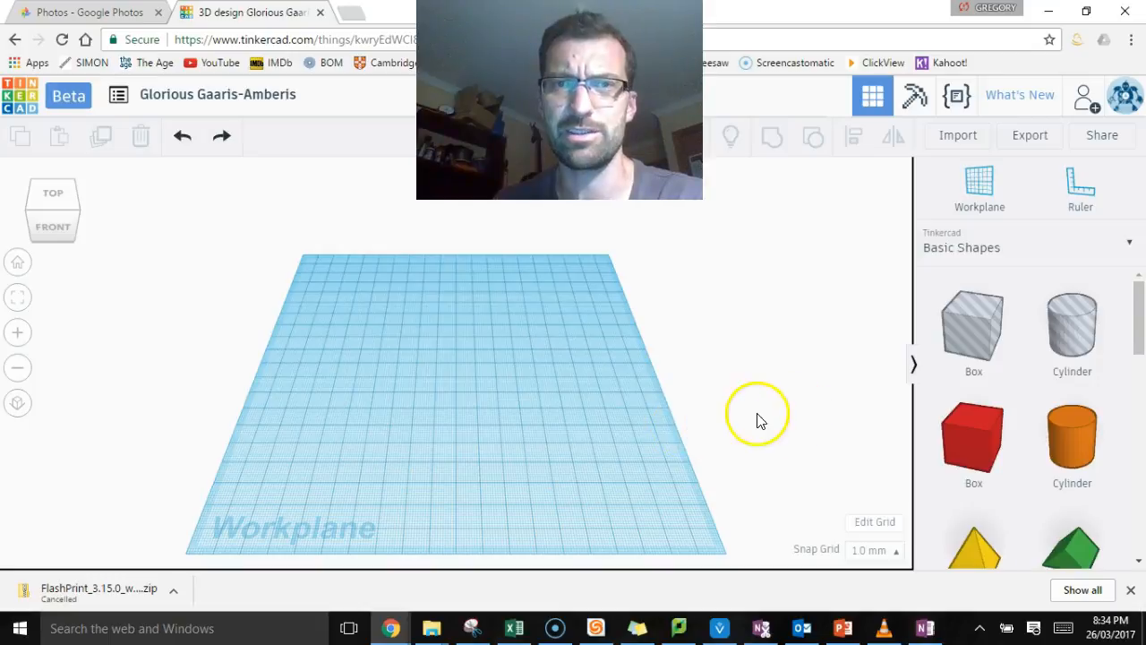
# - Examine the empty workplane by orbiting to a low angle and zooming in and out
pyautogui.moveTo(714, 389); pyautogui.dragTo(740, 320, button='right')
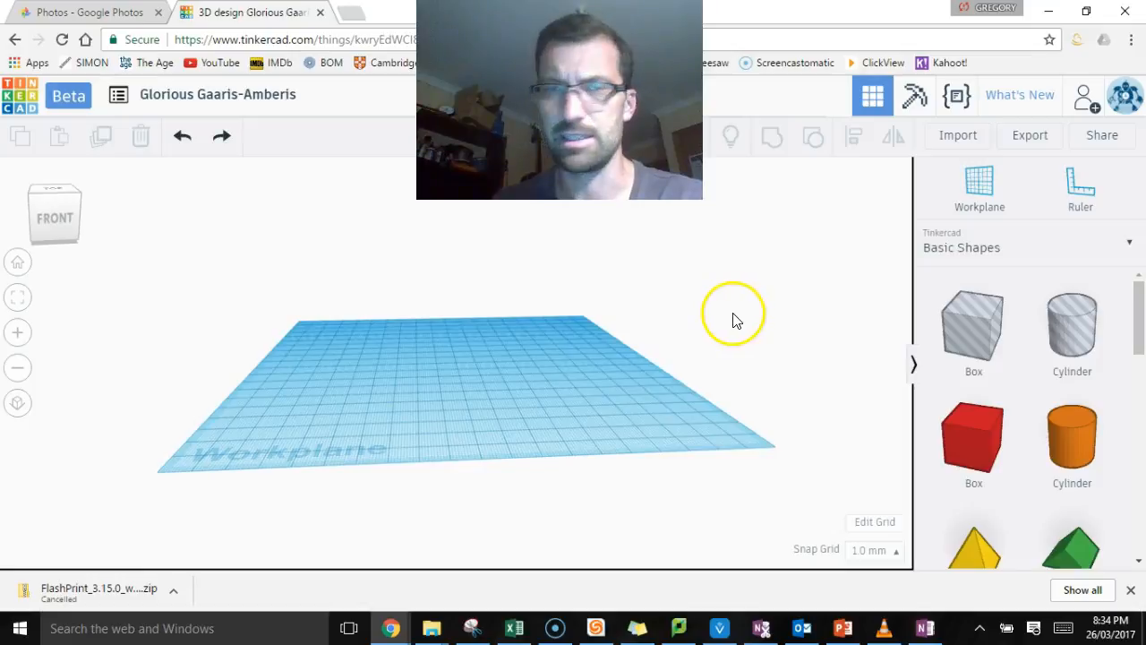
pyautogui.scroll(-3, 727, 314)
pyautogui.scroll(6, 686, 332)
pyautogui.scroll(-4, 686, 331)
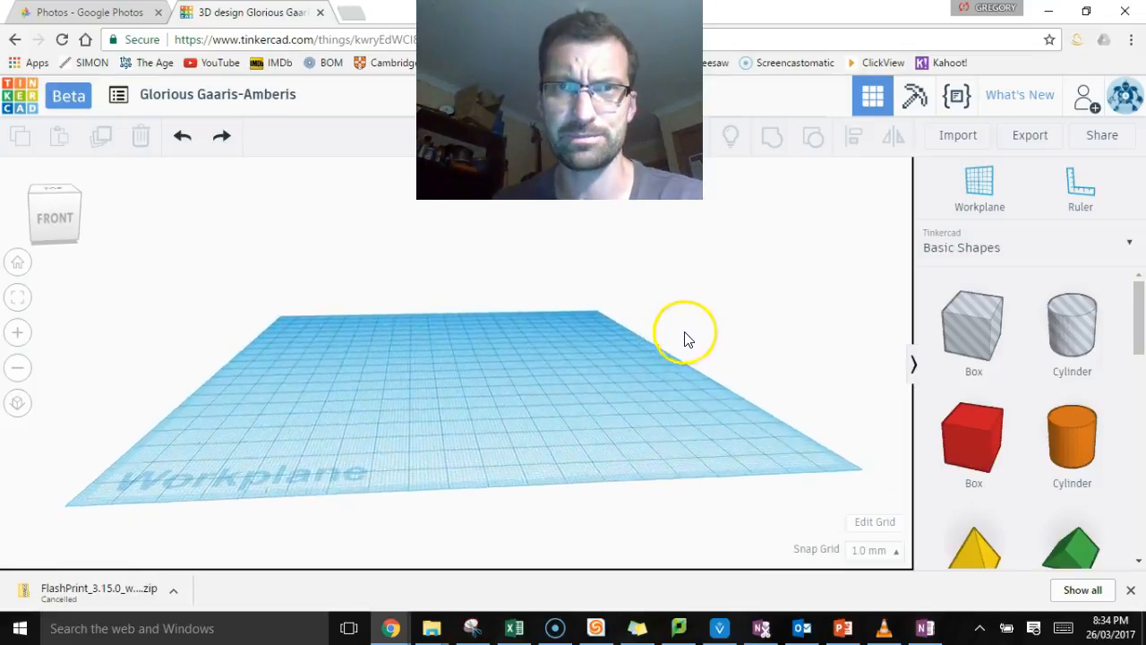
pyautogui.moveTo(689, 332); pyautogui.dragTo(755, 328, button='right')
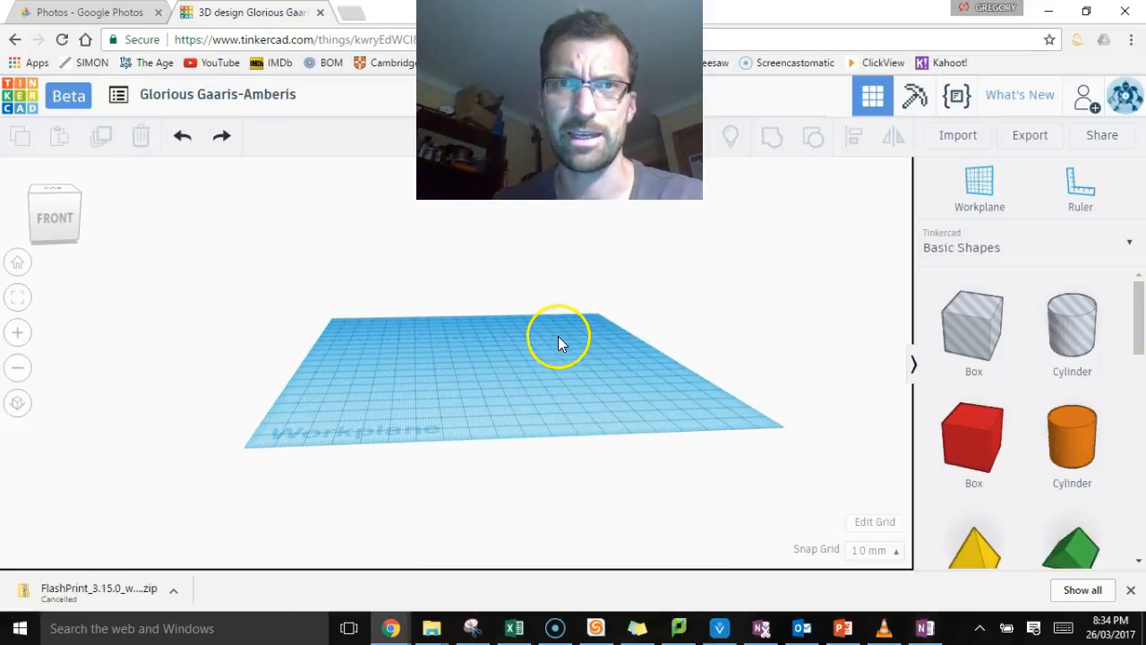
pyautogui.moveTo(563, 331)
pyautogui.mouseDown()
pyautogui.moveTo(561, 289)
pyautogui.moveTo(680, 343)
pyautogui.mouseUp()
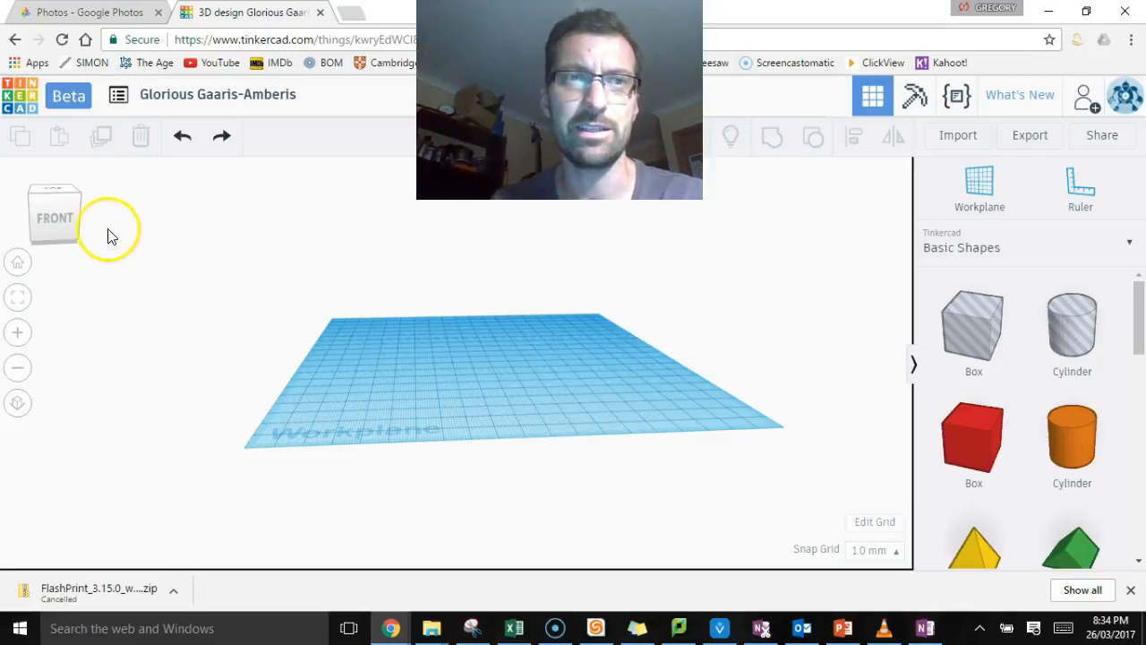
# - View the workplane from the top, the front and an angle with the view cube, ending at the home view
pyautogui.moveTo(46, 206); pyautogui.dragTo(48, 221)
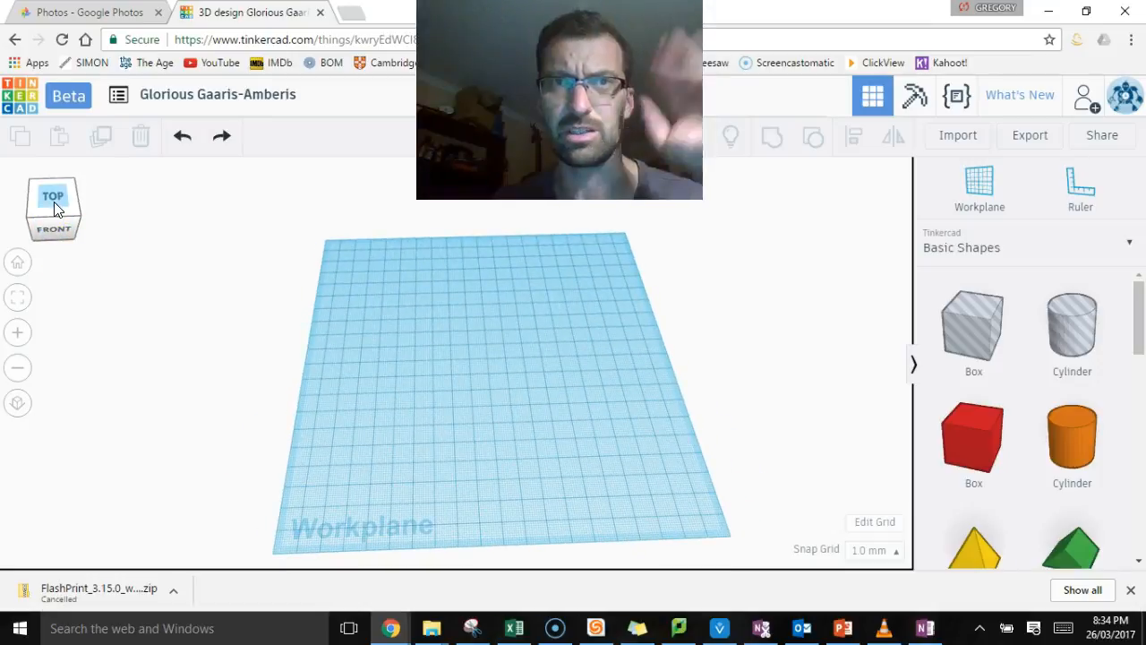
pyautogui.click(54, 206)
pyautogui.moveTo(54, 204)
pyautogui.mouseDown()
pyautogui.moveTo(63, 234)
pyautogui.moveTo(55, 219)
pyautogui.mouseUp()
pyautogui.click(55, 220)
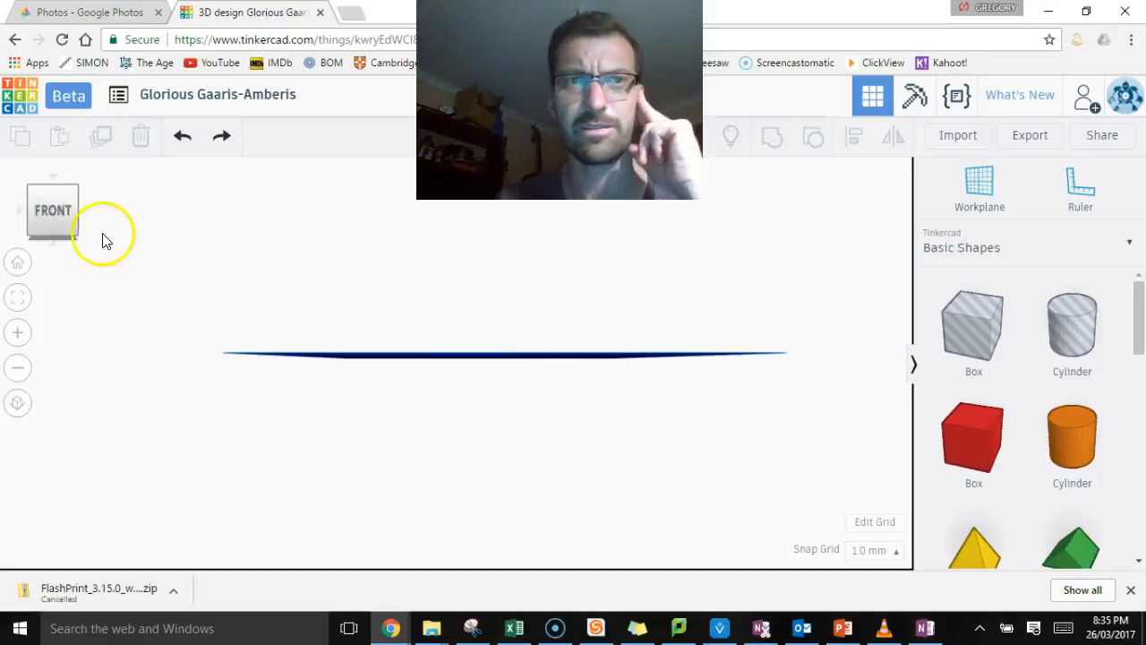
pyautogui.click(66, 222)
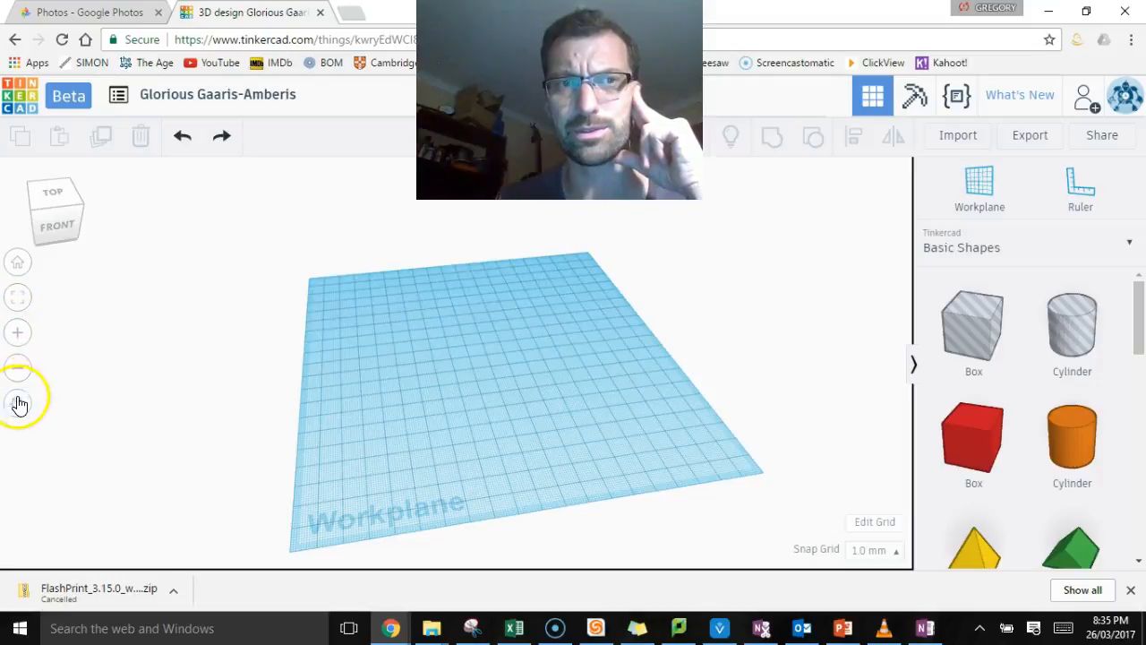
pyautogui.click(19, 265)
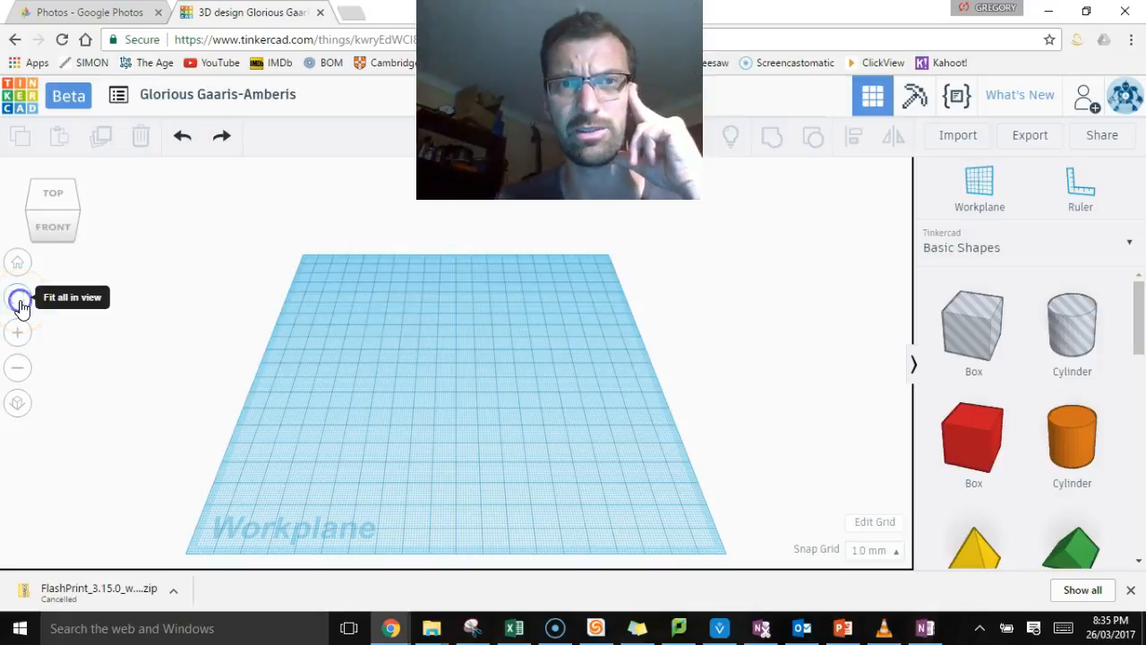
# - Compare the orthographic and perspective projections of the workplane, ending in perspective view
pyautogui.click(20, 408)
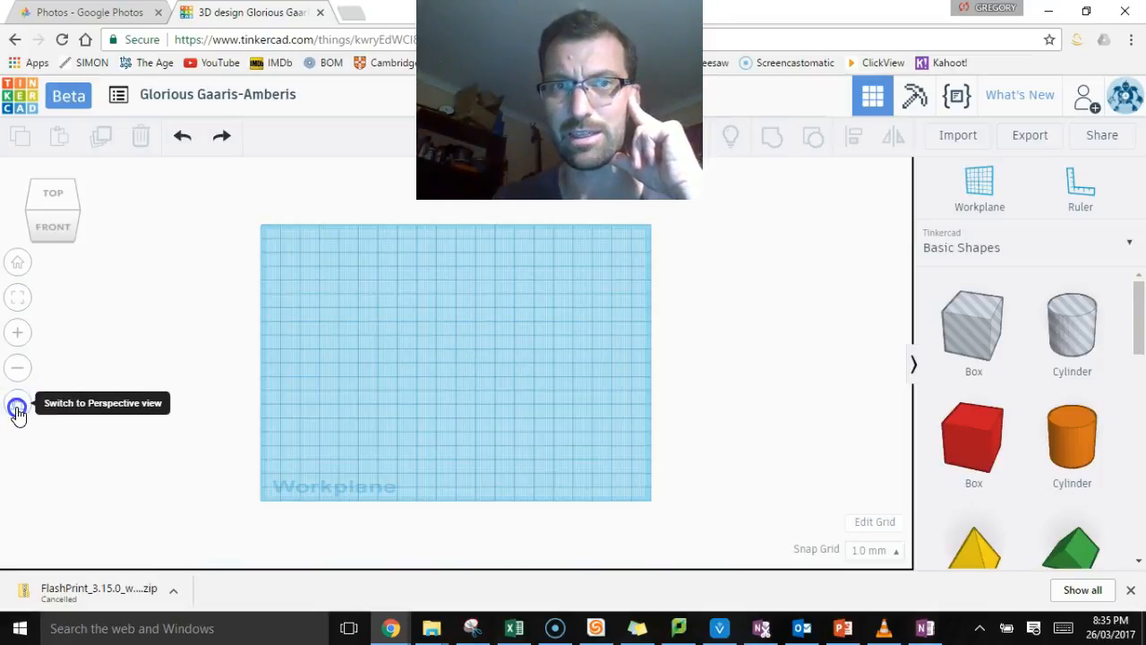
pyautogui.click(18, 410)
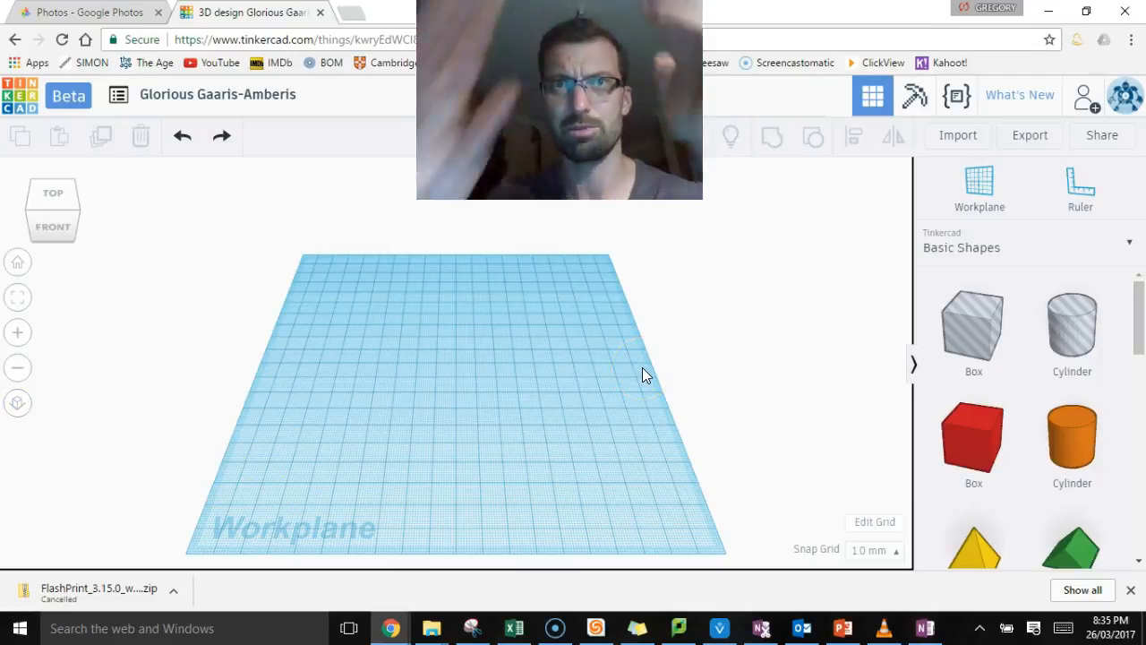
pyautogui.click(24, 405)
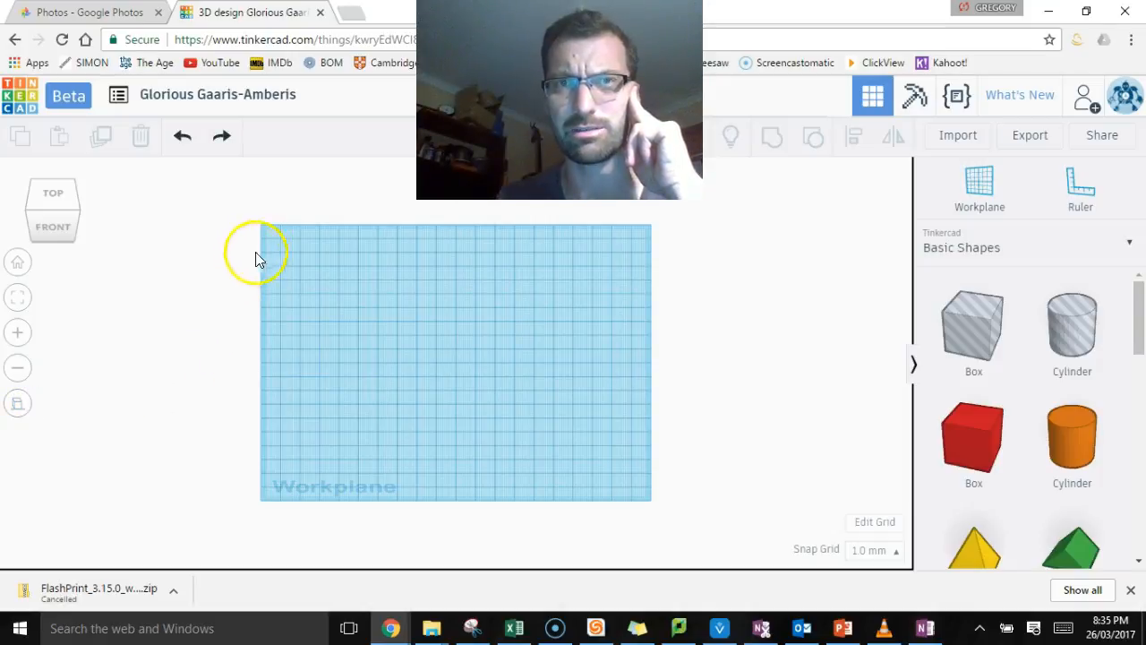
pyautogui.click(18, 403)
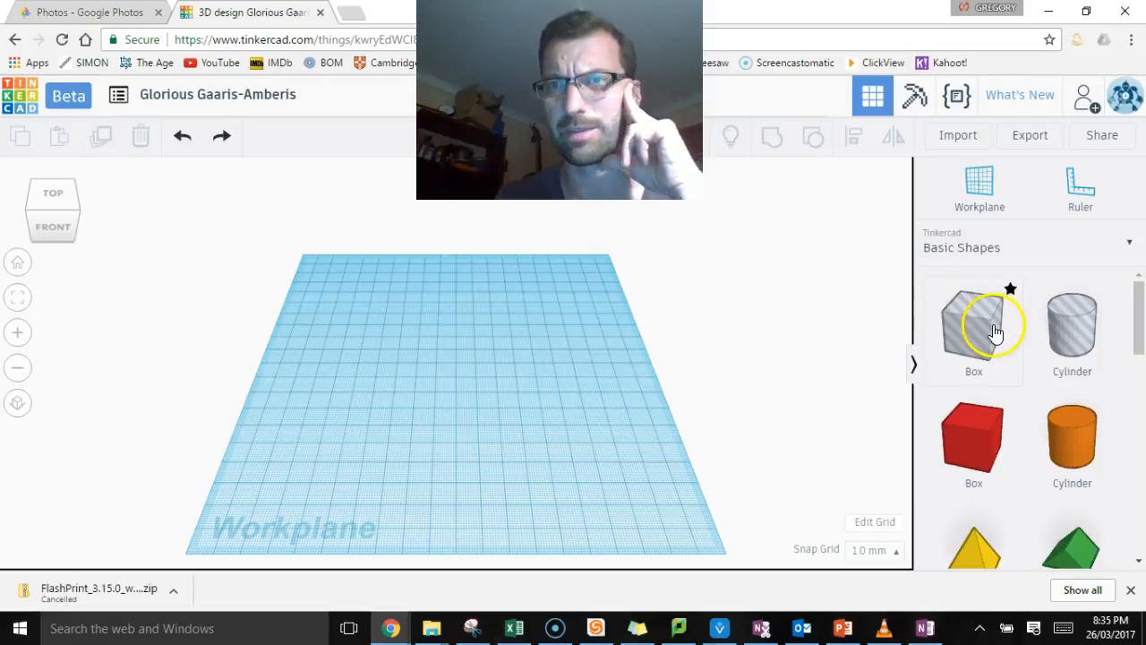
# - Browse the Basic Shapes library and the list of other available shape categories
pyautogui.scroll(-1, 1012, 275)
pyautogui.scroll(1, 1012, 275)
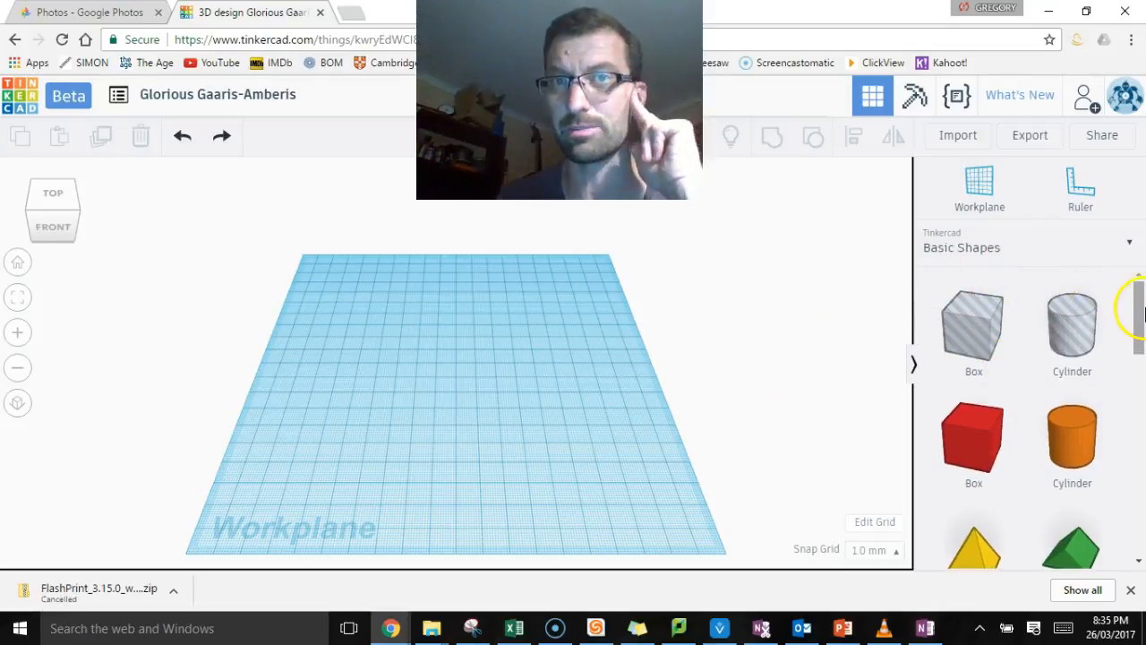
pyautogui.scroll(-3, 1044, 366)
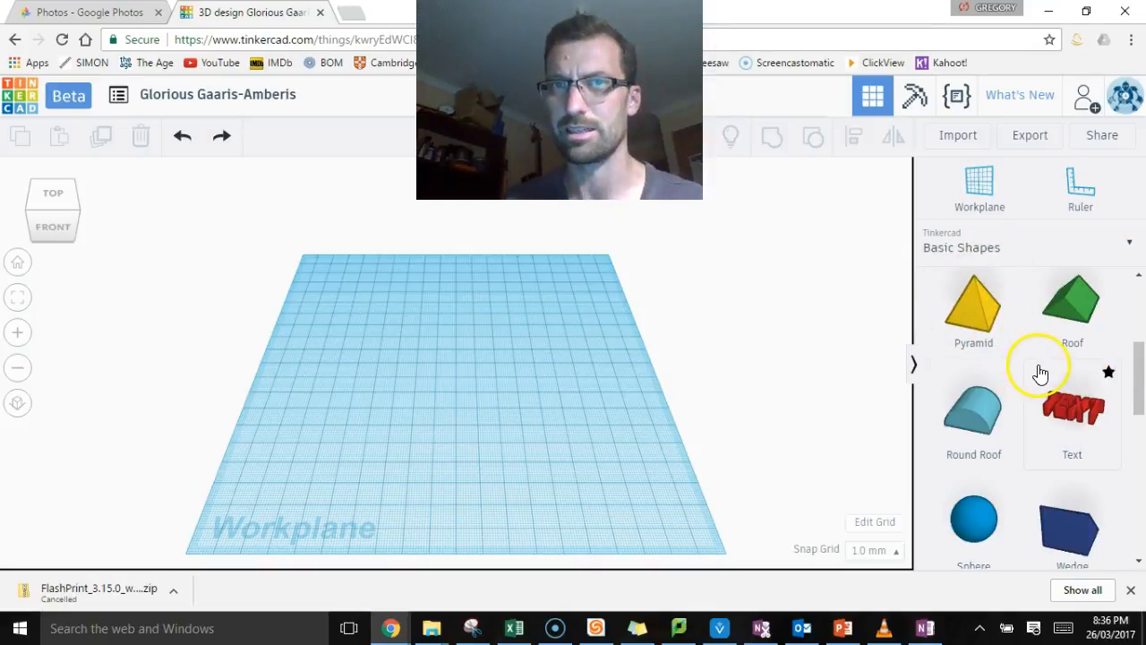
pyautogui.scroll(3, 1089, 341)
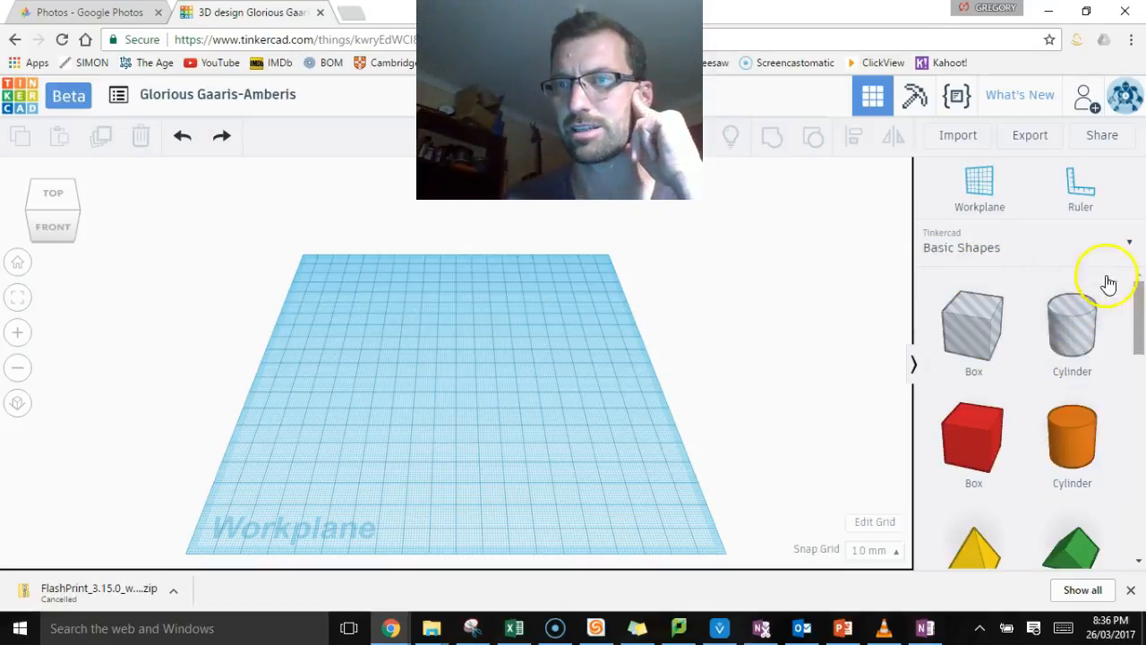
pyautogui.moveTo(1138, 327); pyautogui.dragTo(1139, 426)
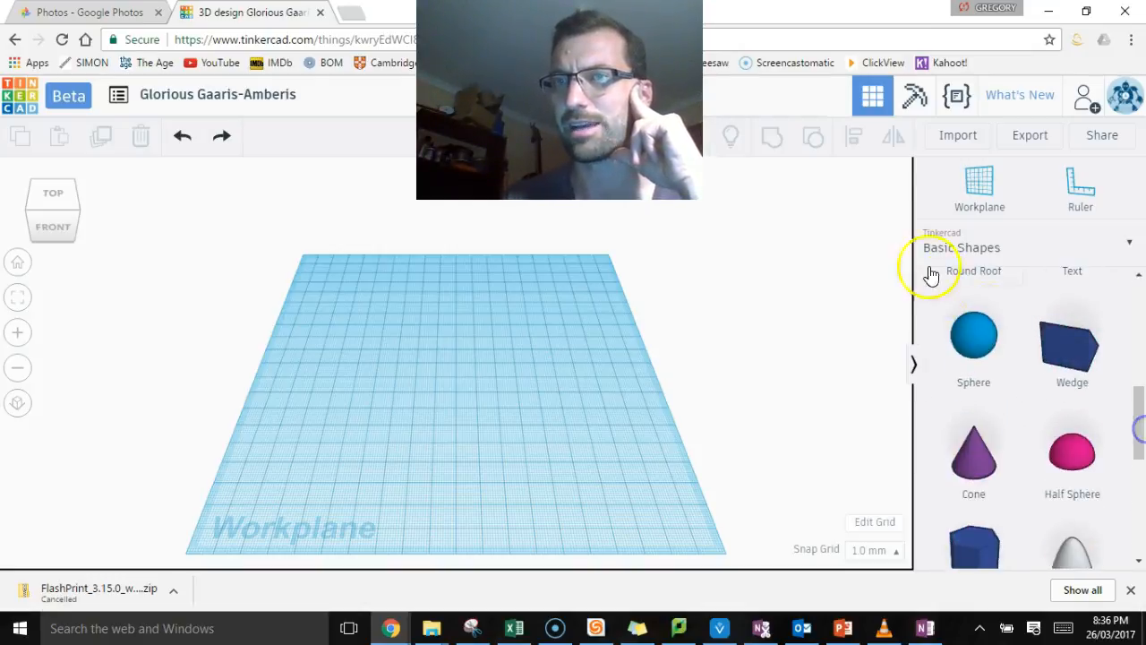
pyautogui.click(1125, 242)
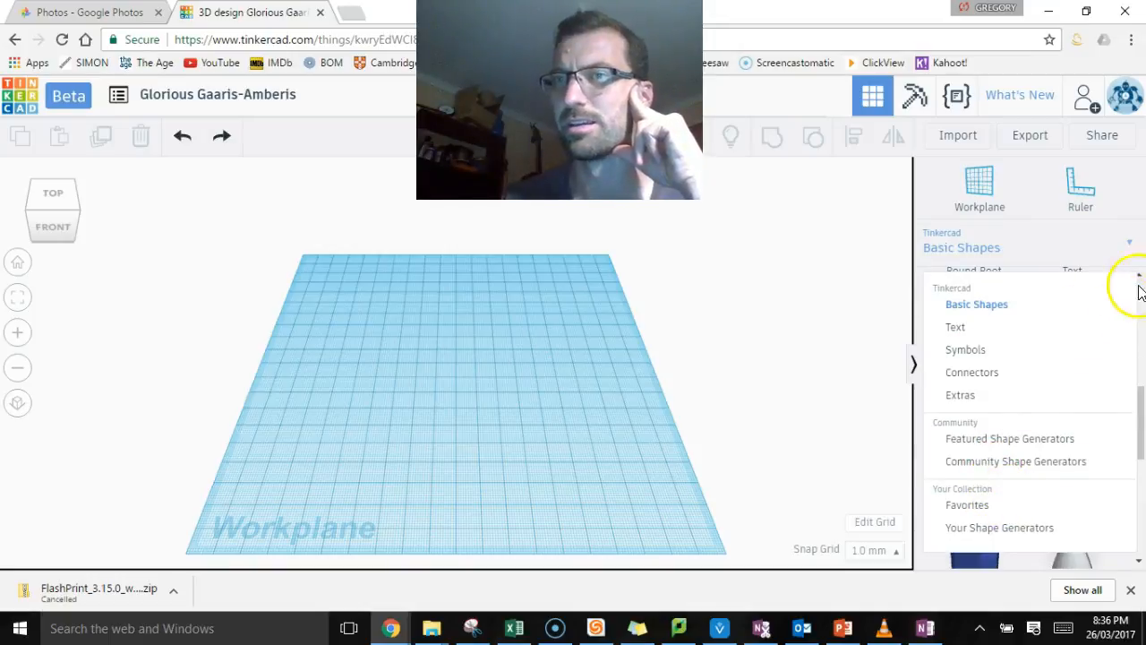
pyautogui.click(1132, 247)
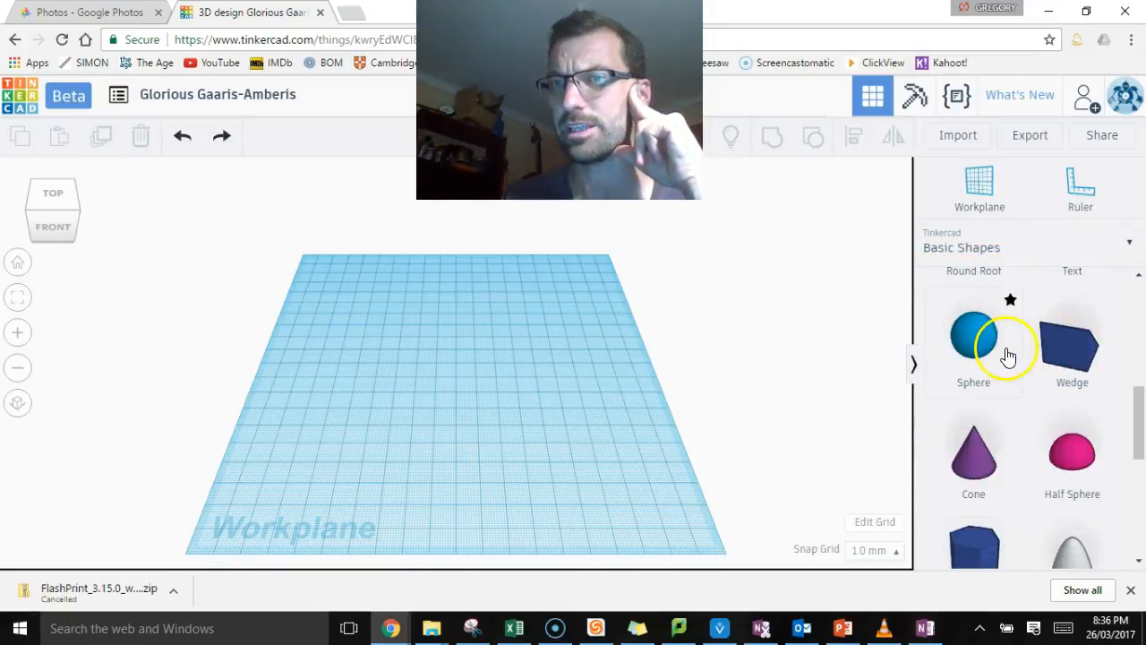
pyautogui.scroll(5, 1011, 354)
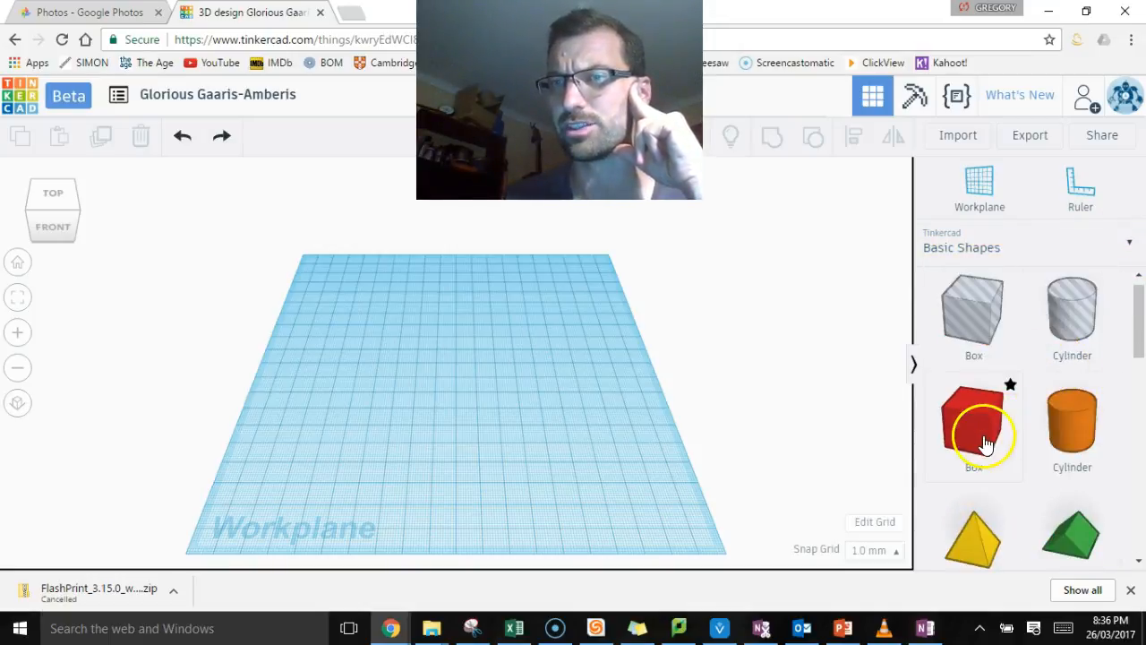
# - Place a solid red box on the workplane with radius about 2.87, 11 steps, length 47.2 and width 35.71, and shift it slightly
pyautogui.moveTo(973, 430); pyautogui.dragTo(393, 385)
pyautogui.moveTo(488, 452); pyautogui.dragTo(511, 401, button='right')
pyautogui.moveTo(768, 317)
pyautogui.mouseDown()
pyautogui.moveTo(794, 312)
pyautogui.moveTo(774, 310)
pyautogui.mouseUp()
pyautogui.moveTo(798, 344); pyautogui.dragTo(776, 404)
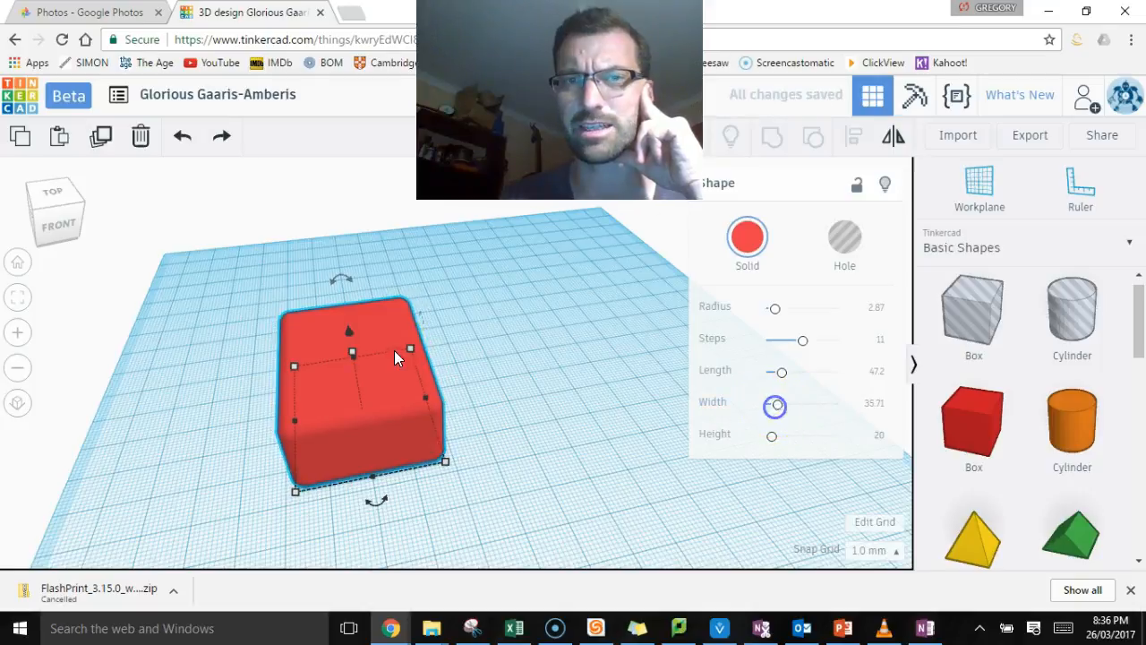
pyautogui.moveTo(421, 303)
pyautogui.mouseDown()
pyautogui.moveTo(510, 289)
pyautogui.moveTo(435, 276)
pyautogui.moveTo(415, 289)
pyautogui.mouseUp()
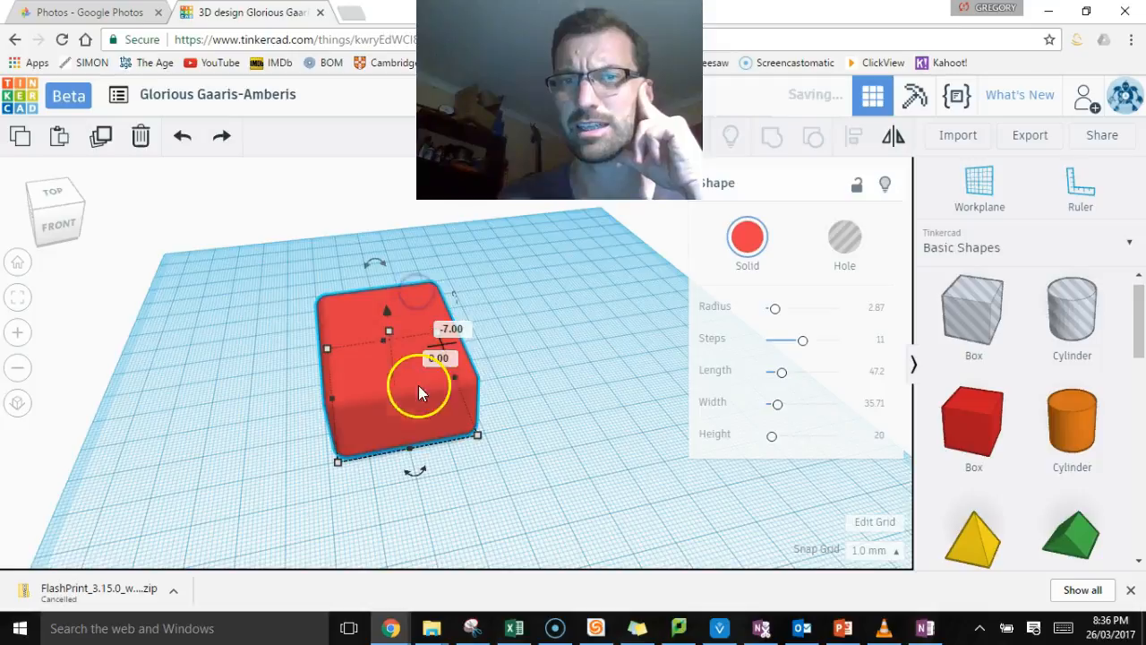
# - Place a ruler on the workplane by the red box and set the box's height to 15 mm
pyautogui.click(1085, 210)
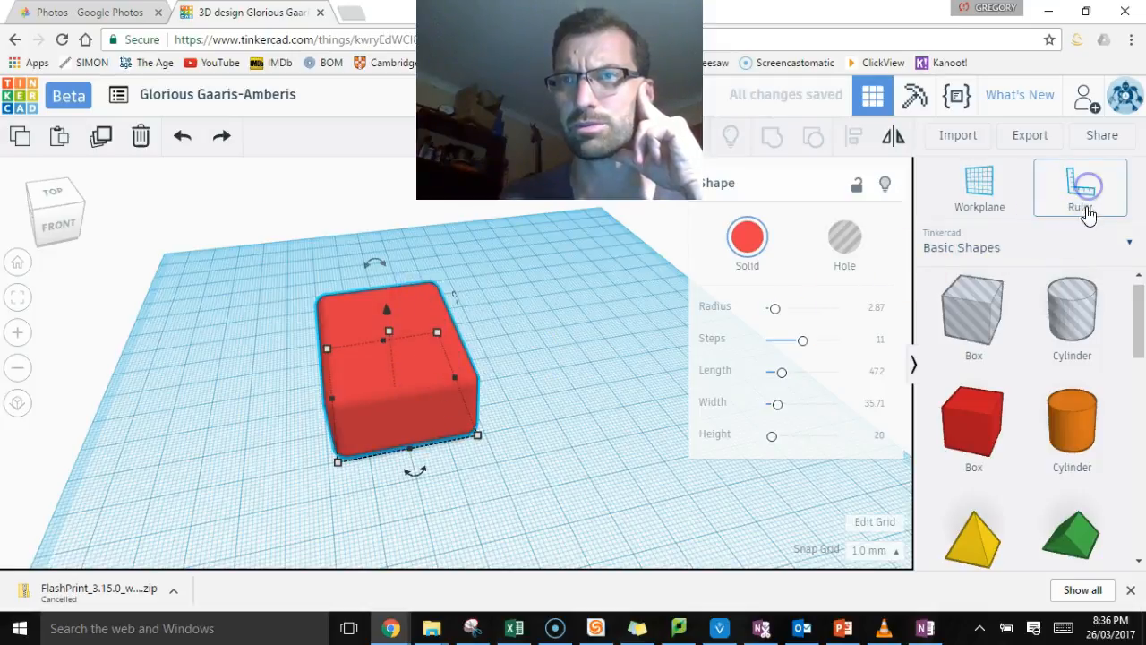
pyautogui.click(394, 333)
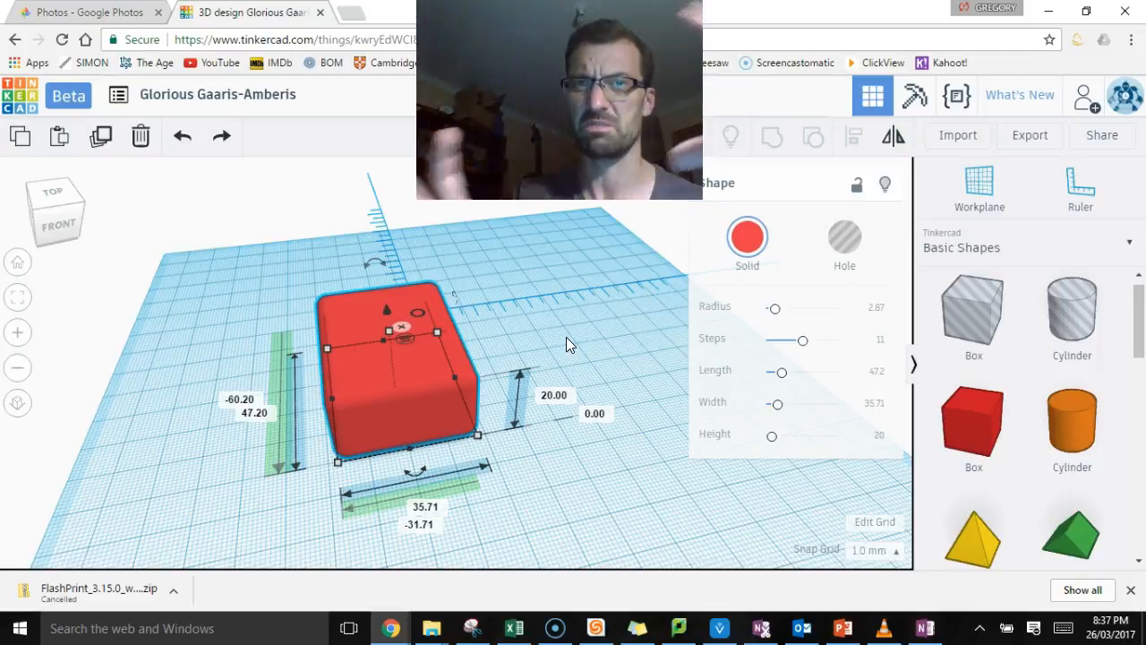
pyautogui.click(604, 385)
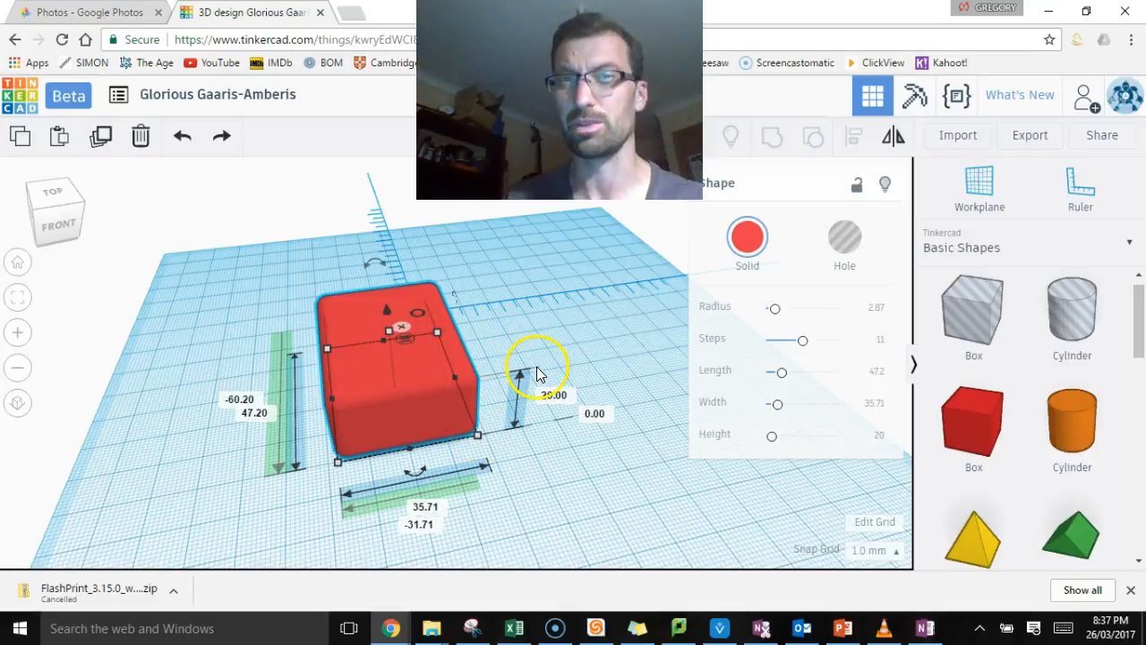
pyautogui.click(548, 396)
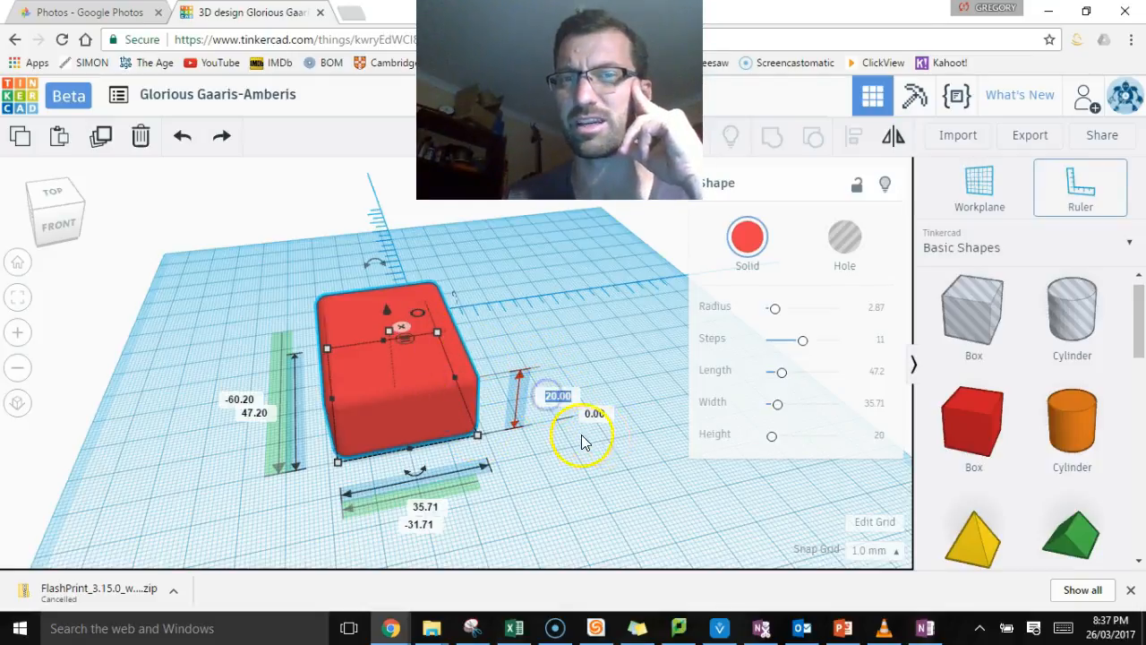
pyautogui.write('15')
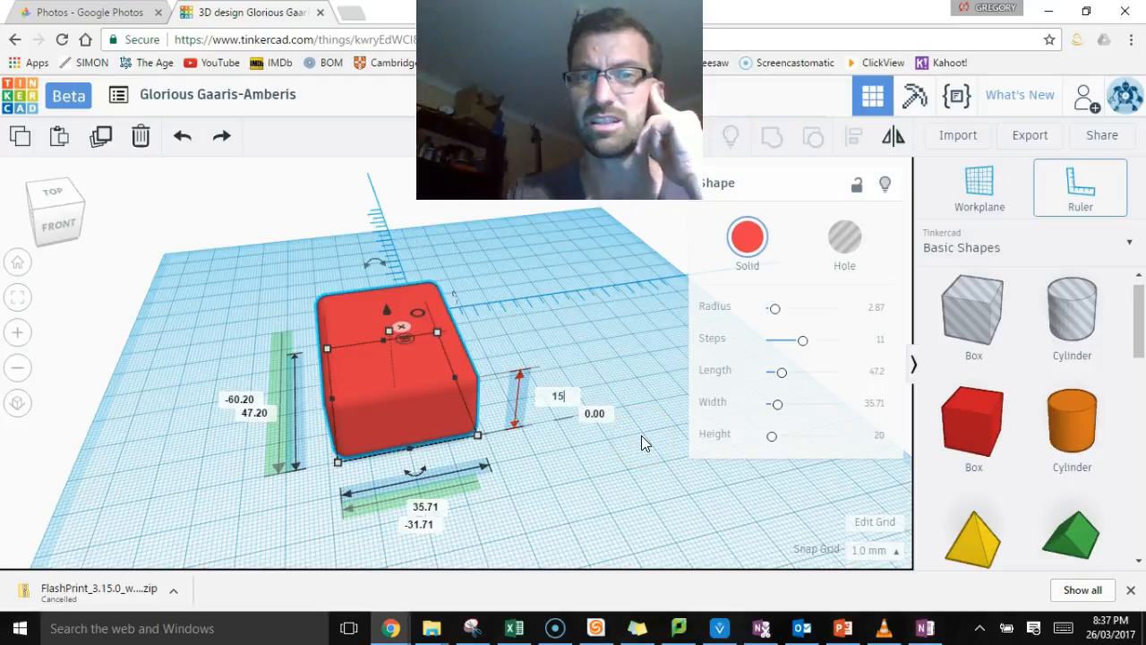
pyautogui.press('Return')
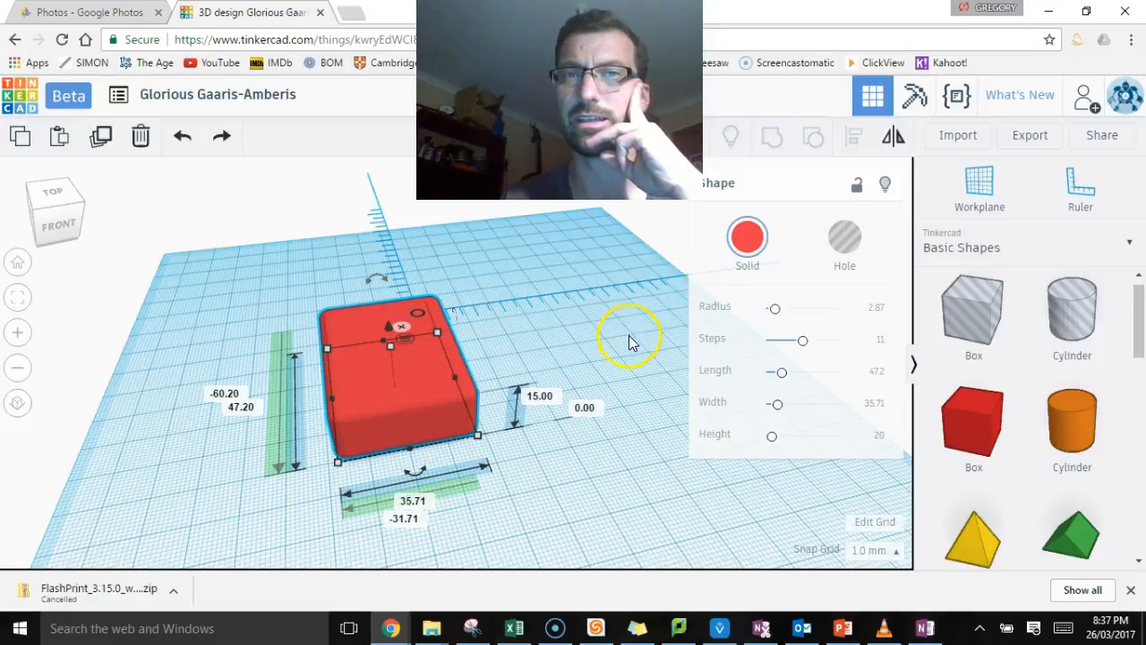
# - Lift the red box off the workplane and set its elevation to 10 mm
pyautogui.moveTo(484, 398)
pyautogui.mouseDown(button='right')
pyautogui.moveTo(505, 328)
pyautogui.moveTo(538, 308)
pyautogui.moveTo(496, 366)
pyautogui.mouseUp(button='right')
pyautogui.click(393, 357)
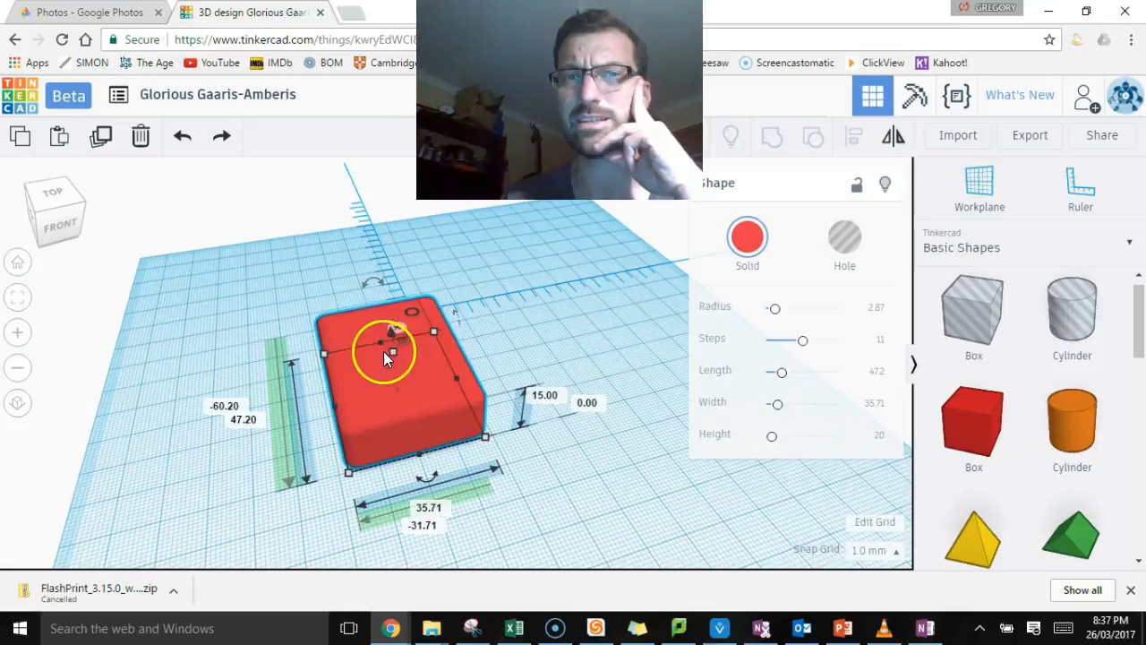
pyautogui.moveTo(393, 332); pyautogui.dragTo(392, 287)
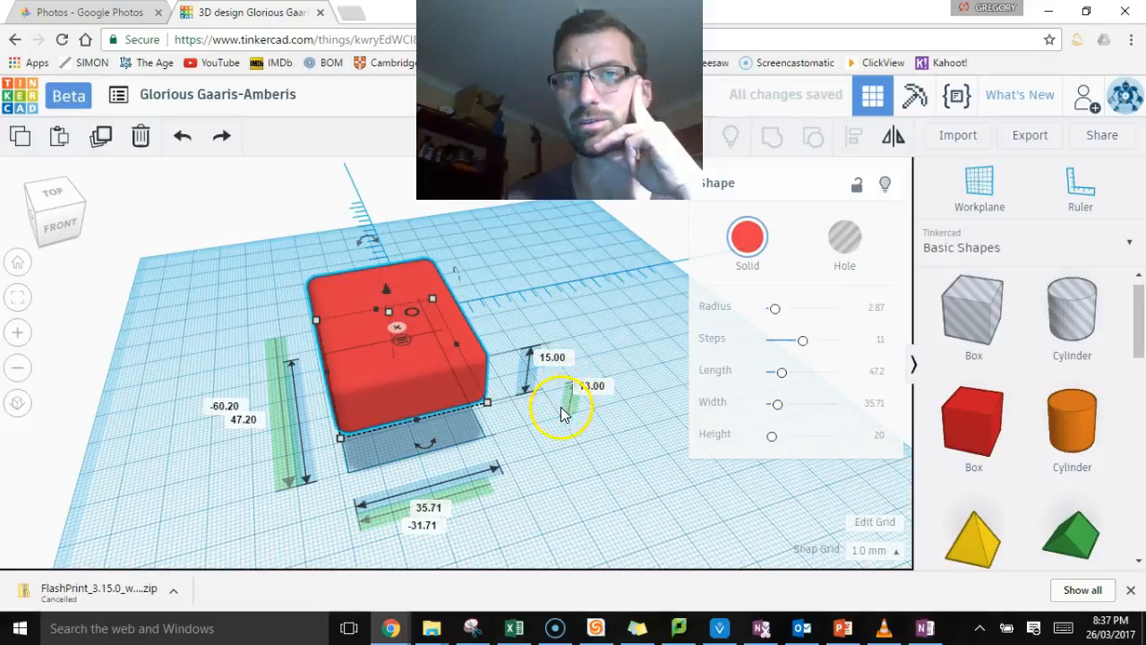
pyautogui.click(591, 387)
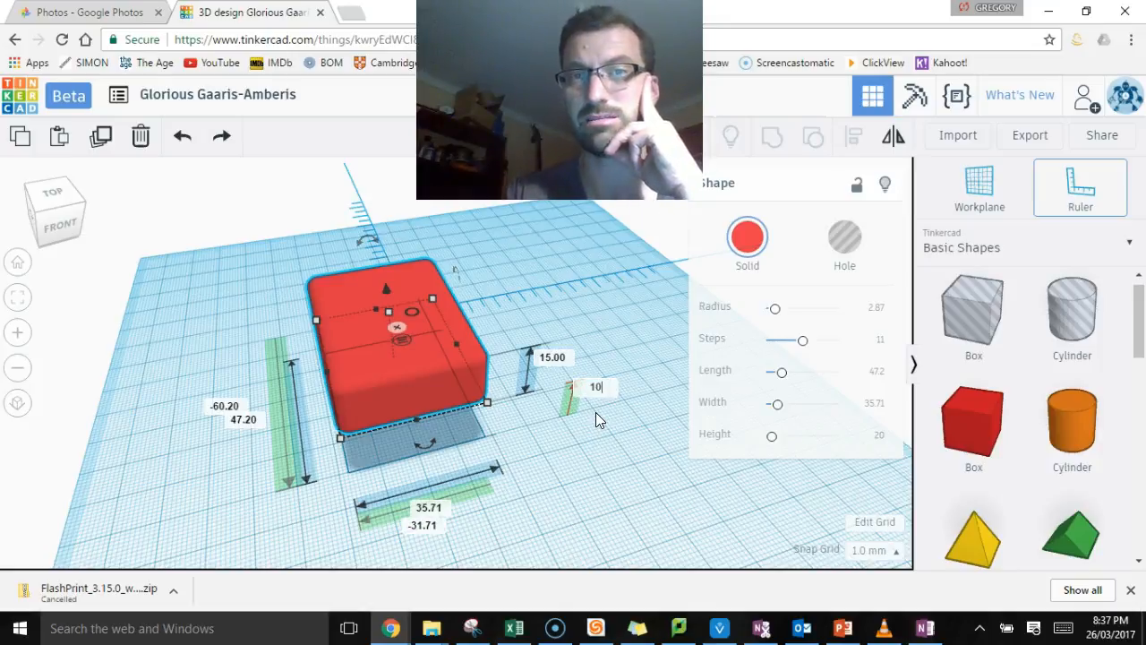
pyautogui.write('10')
pyautogui.press('Return')
pyautogui.click(492, 376)
# - Try rotating the red box about its vertical axis
pyautogui.moveTo(545, 442); pyautogui.dragTo(662, 418, button='right')
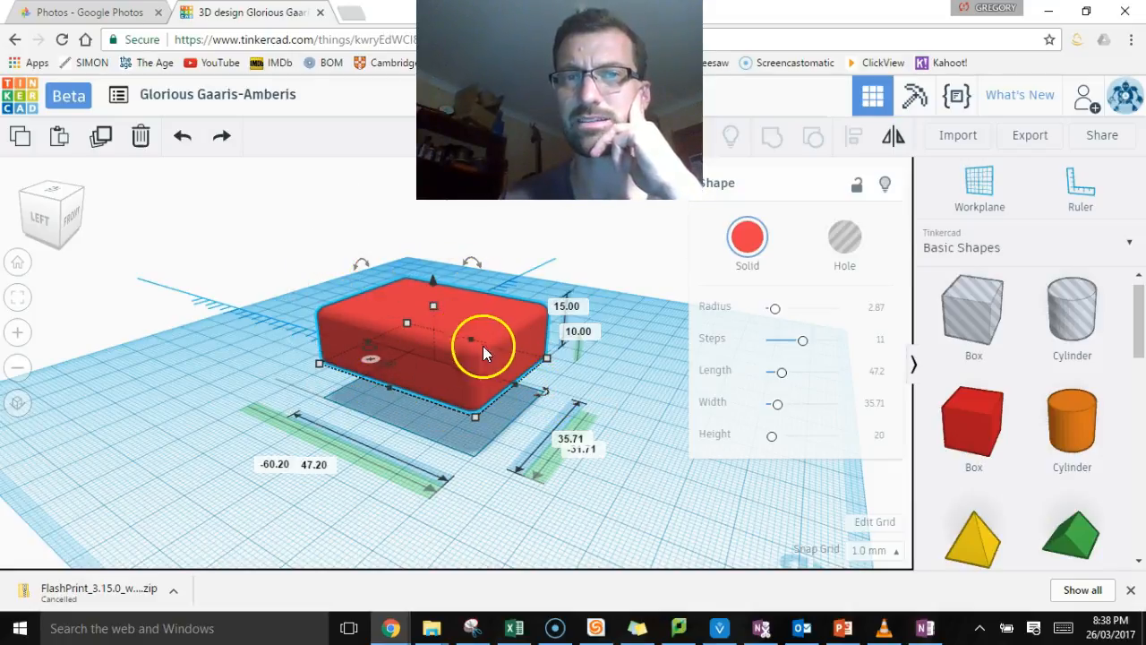
pyautogui.click(544, 394)
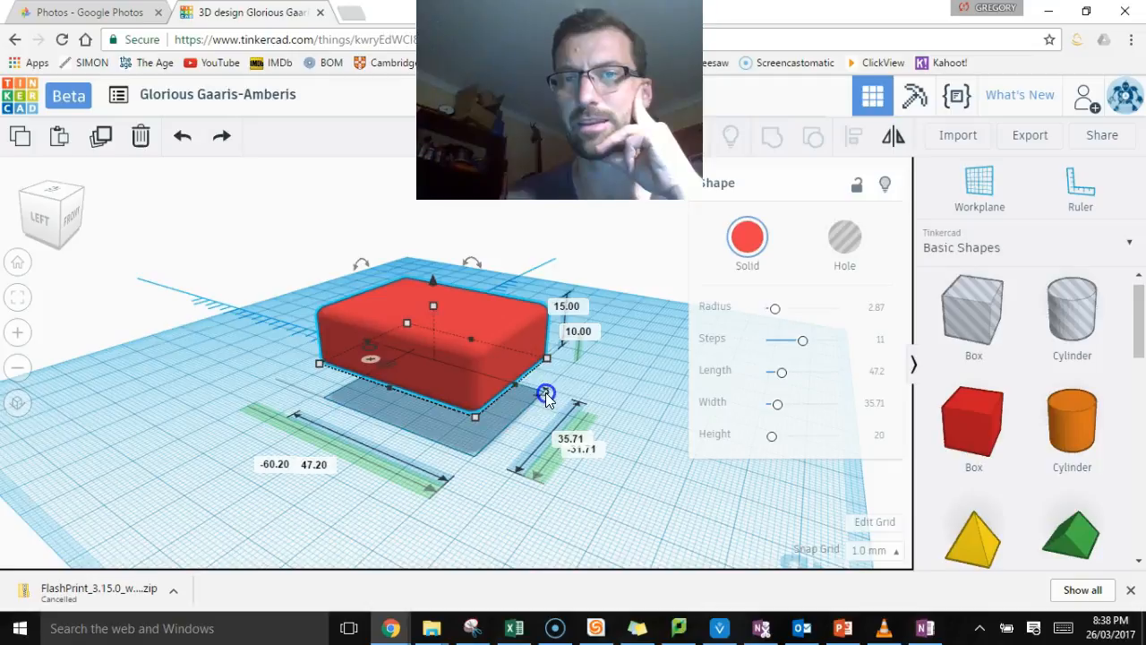
pyautogui.moveTo(543, 402)
pyautogui.mouseDown()
pyautogui.moveTo(476, 417)
pyautogui.moveTo(469, 440)
pyautogui.moveTo(519, 435)
pyautogui.moveTo(570, 463)
pyautogui.moveTo(550, 494)
pyautogui.moveTo(511, 510)
pyautogui.moveTo(534, 509)
pyautogui.moveTo(560, 499)
pyautogui.moveTo(573, 439)
pyautogui.moveTo(558, 396)
pyautogui.moveTo(524, 413)
pyautogui.moveTo(556, 392)
pyautogui.moveTo(529, 411)
pyautogui.moveTo(404, 421)
pyautogui.moveTo(391, 443)
pyautogui.moveTo(486, 435)
pyautogui.moveTo(564, 401)
pyautogui.mouseUp()
pyautogui.moveTo(550, 481); pyautogui.dragTo(594, 408)
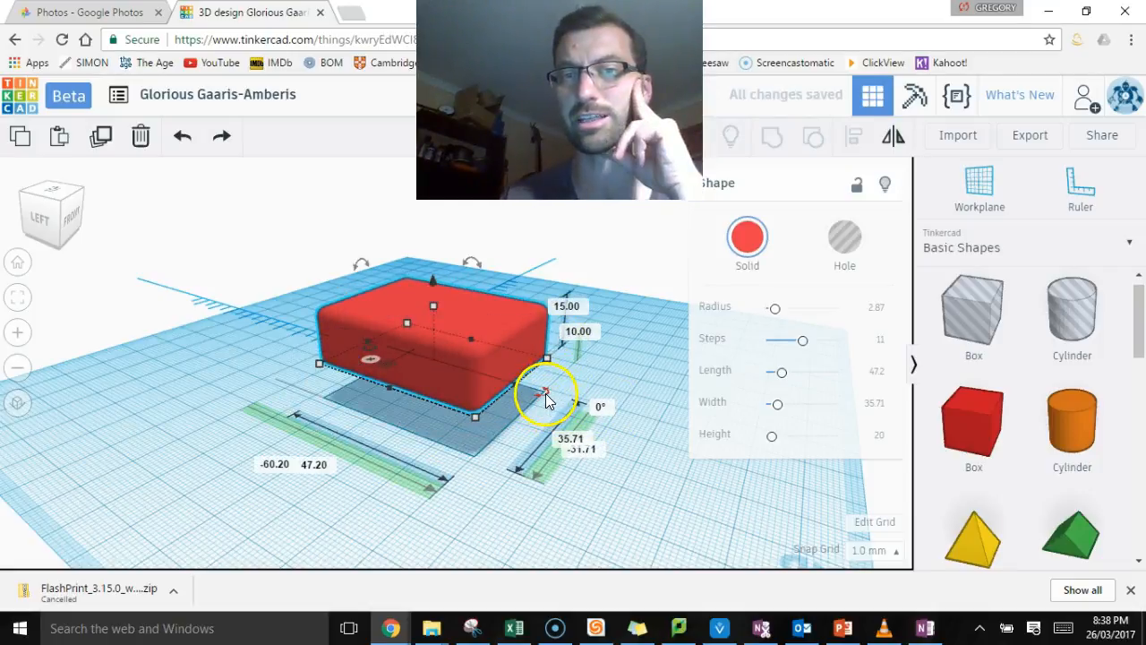
# - Rotate the red box 90° to stand it on end and raise it to elevation 0 on the workplane
pyautogui.moveTo(477, 259)
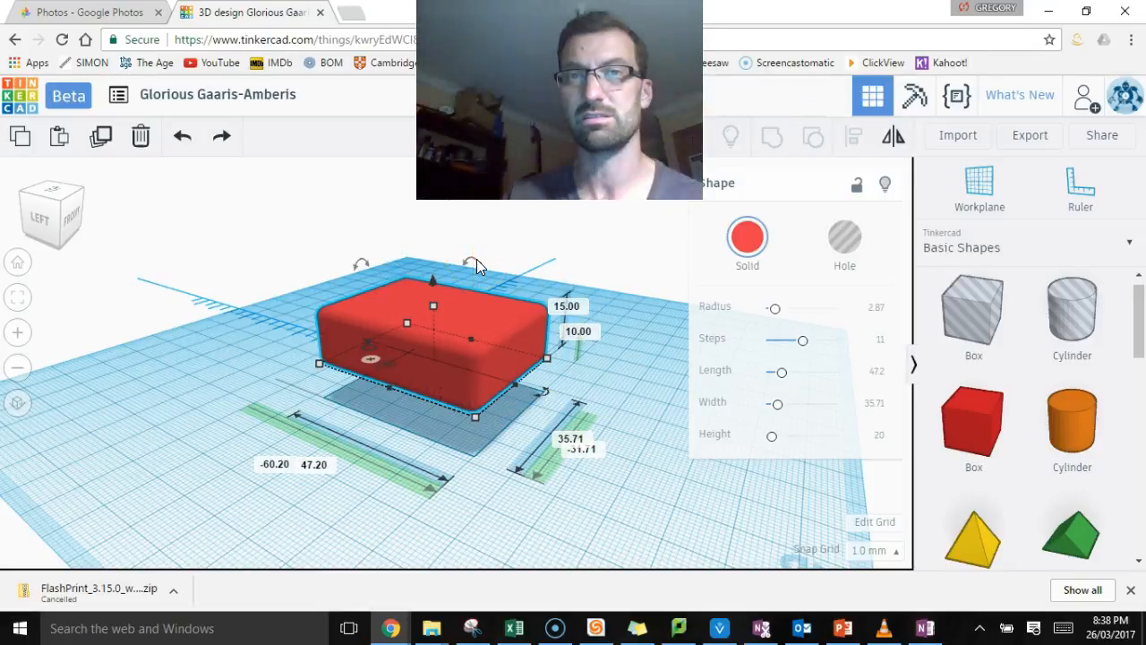
pyautogui.moveTo(476, 258); pyautogui.dragTo(576, 409)
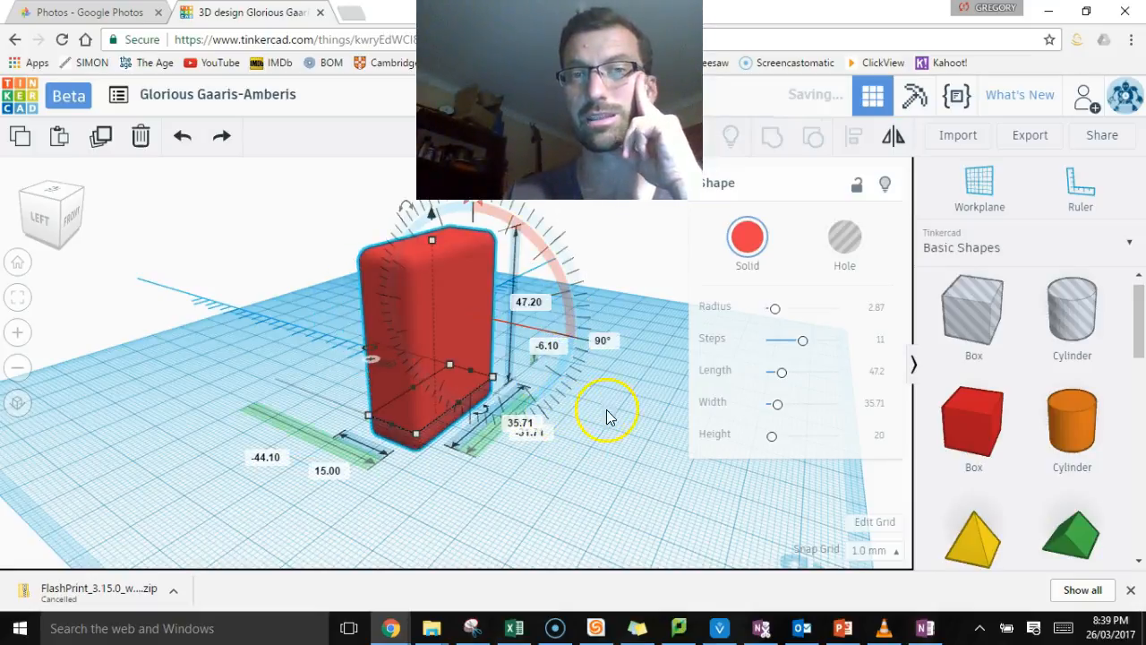
pyautogui.moveTo(600, 447); pyautogui.dragTo(635, 417, button='right')
pyautogui.click(448, 385)
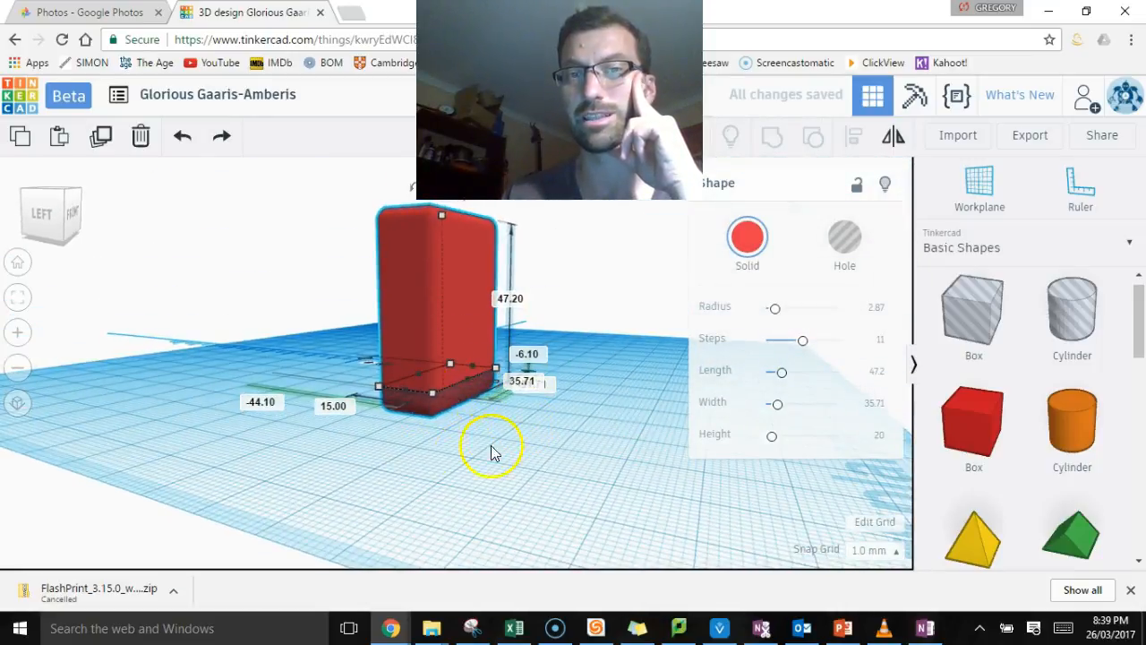
pyautogui.moveTo(562, 296); pyautogui.dragTo(569, 325, button='right')
pyautogui.click(452, 306)
pyautogui.moveTo(440, 257); pyautogui.dragTo(447, 223)
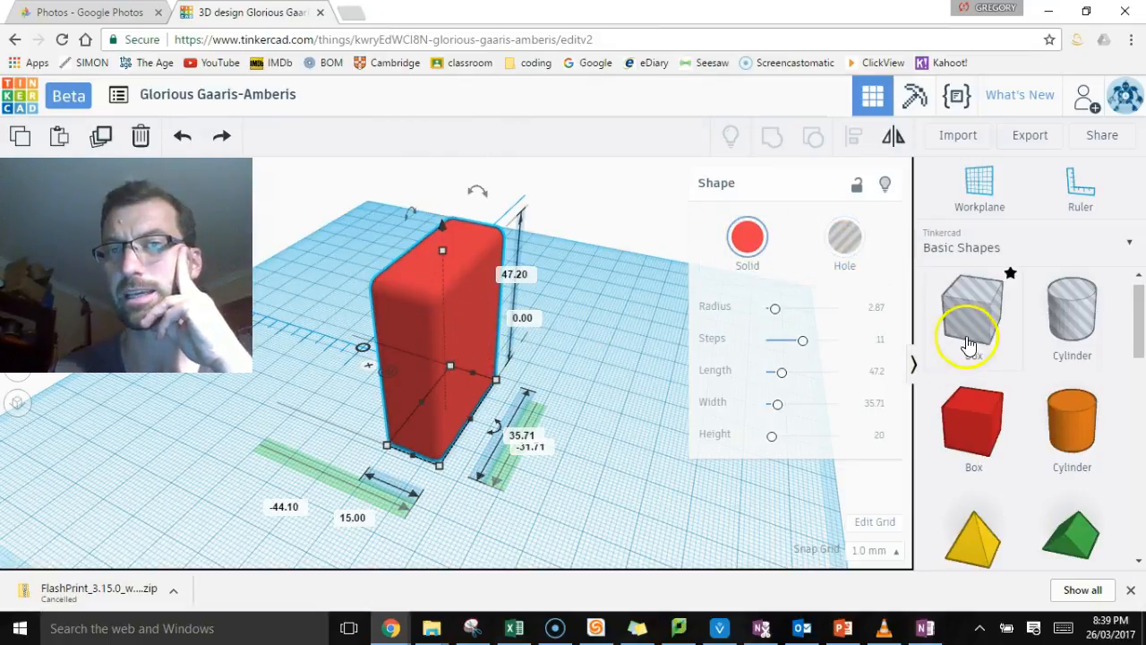
# - Add a cylinder from the basic shapes beside the red box and change it to a hole
pyautogui.click(1071, 414)
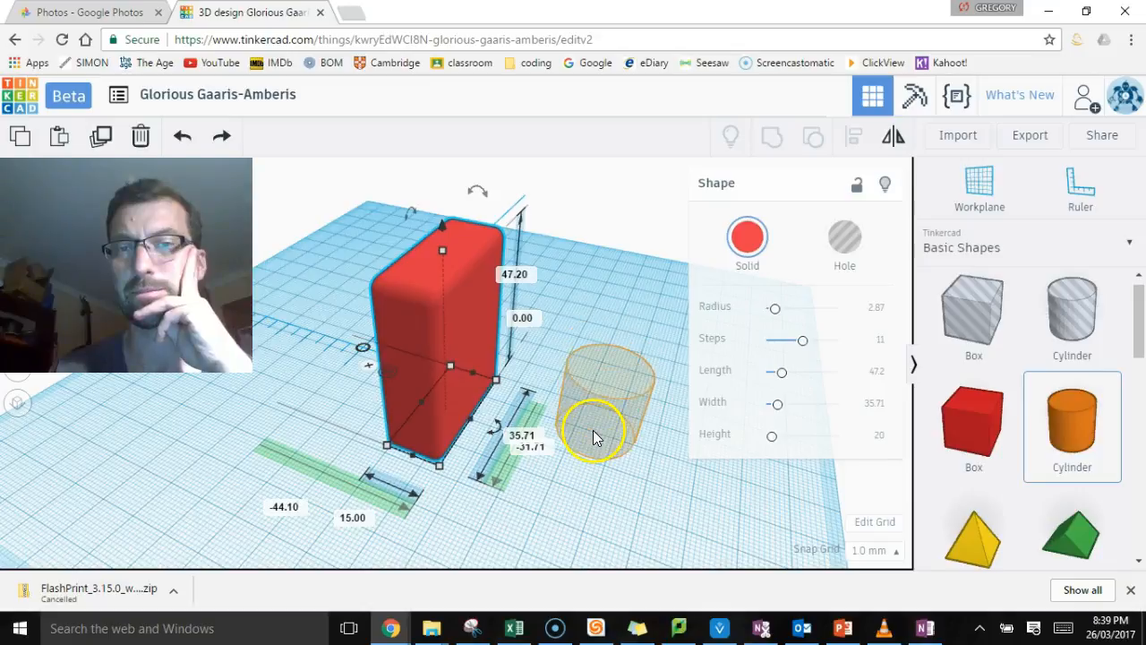
pyautogui.click(633, 508)
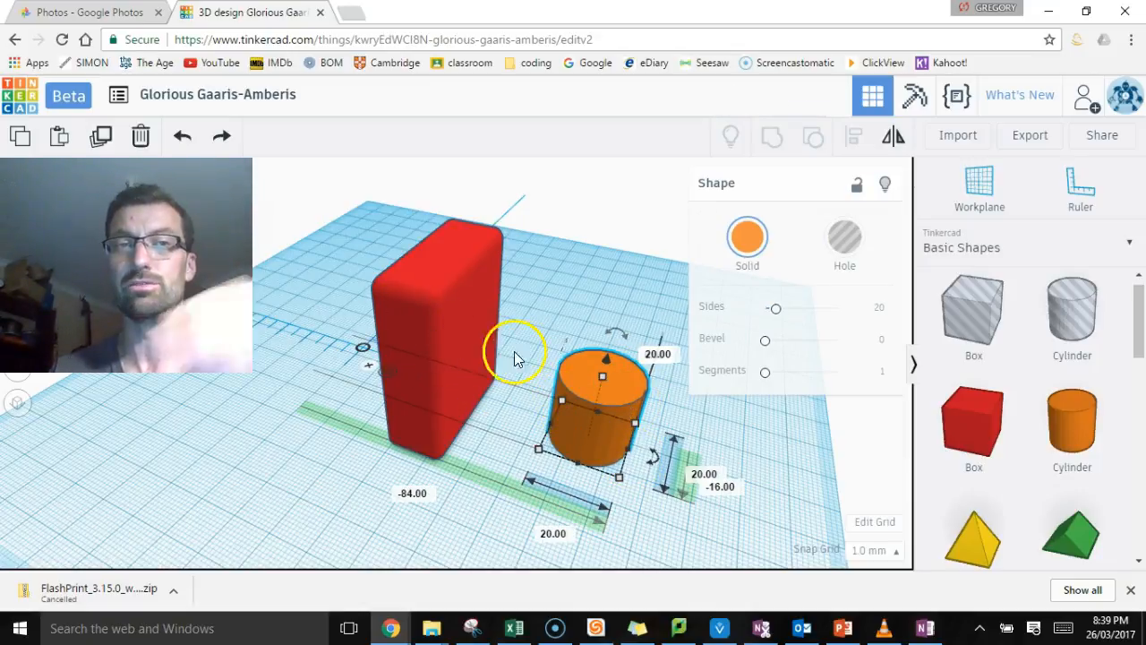
pyautogui.click(846, 239)
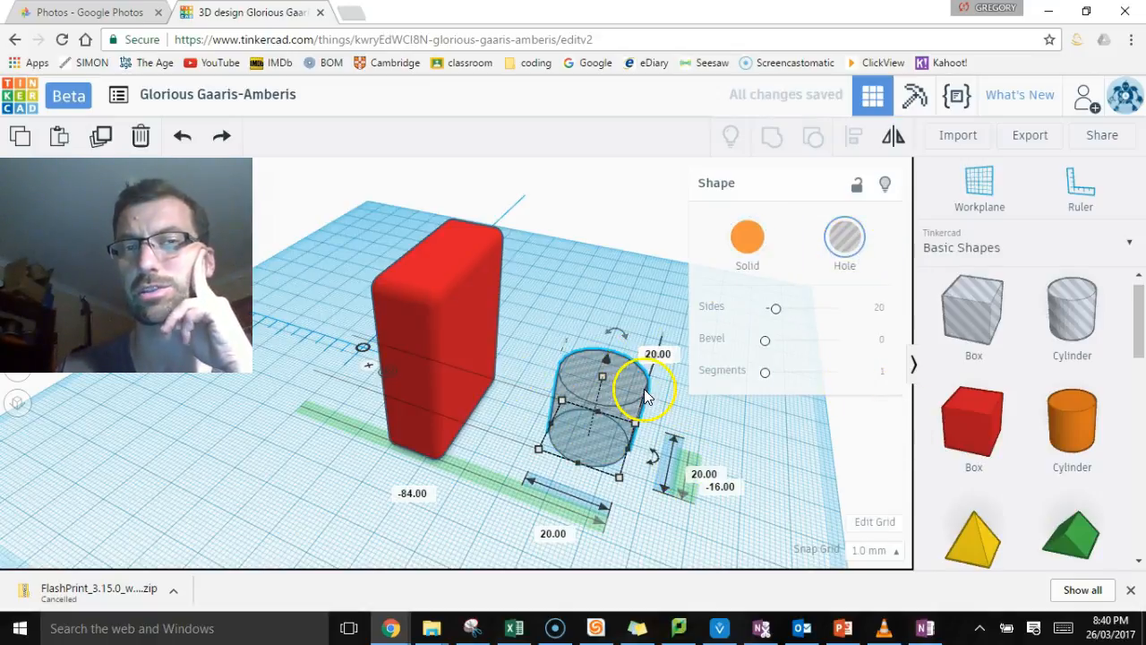
# - Rotate the cylinder hole 90° to lay it on its side facing the box
pyautogui.click(633, 342)
pyautogui.moveTo(626, 338); pyautogui.dragTo(681, 398)
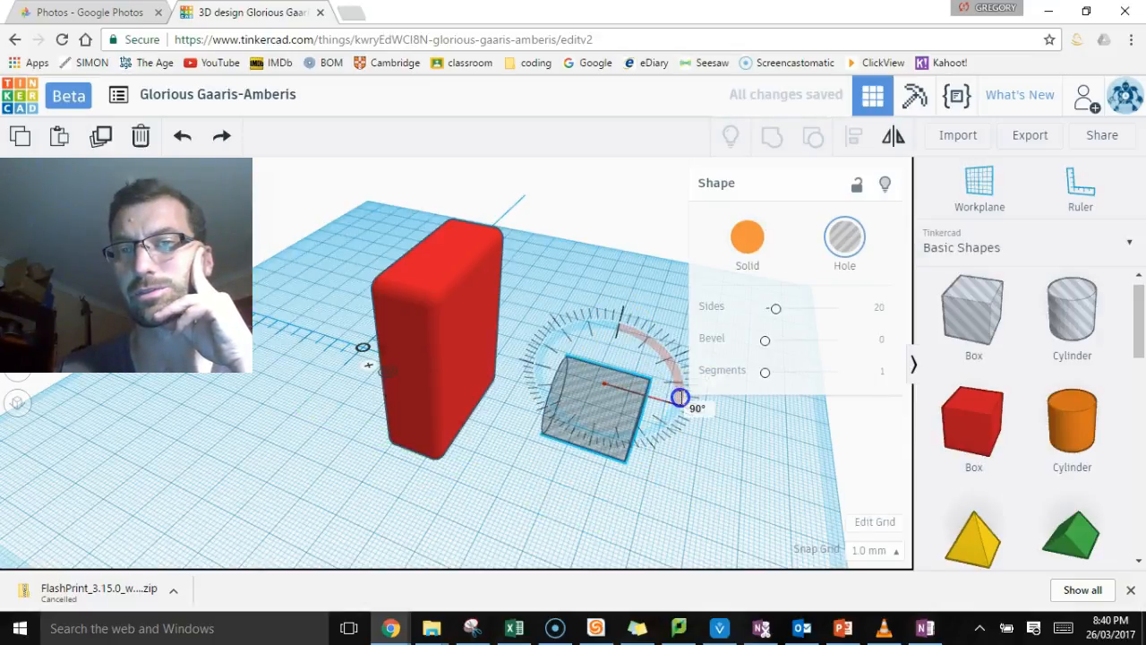
pyautogui.moveTo(709, 481); pyautogui.dragTo(621, 450, button='right')
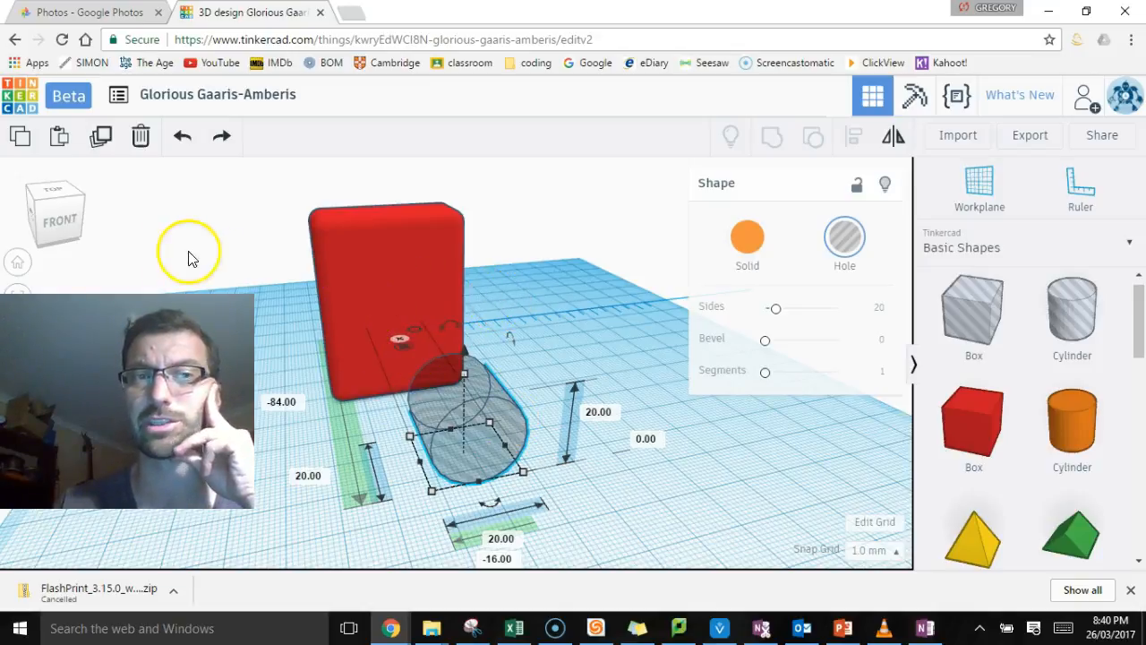
# - Raise the cylinder hole to elevation 15 mm and position it within the red box's outline as seen from the front
pyautogui.click(66, 228)
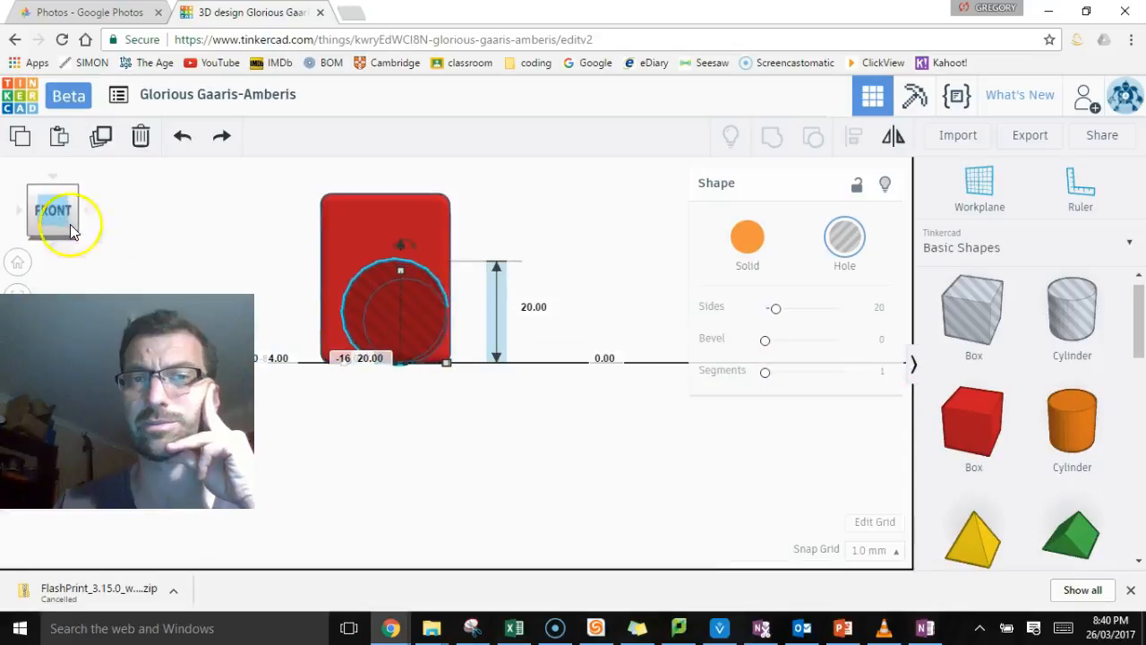
pyautogui.moveTo(414, 313); pyautogui.dragTo(401, 249)
pyautogui.scroll(5, 384, 307)
pyautogui.moveTo(471, 337); pyautogui.dragTo(491, 348, button='right')
pyautogui.scroll(-3, 491, 347)
pyautogui.click(396, 266)
pyautogui.moveTo(398, 266); pyautogui.dragTo(439, 250)
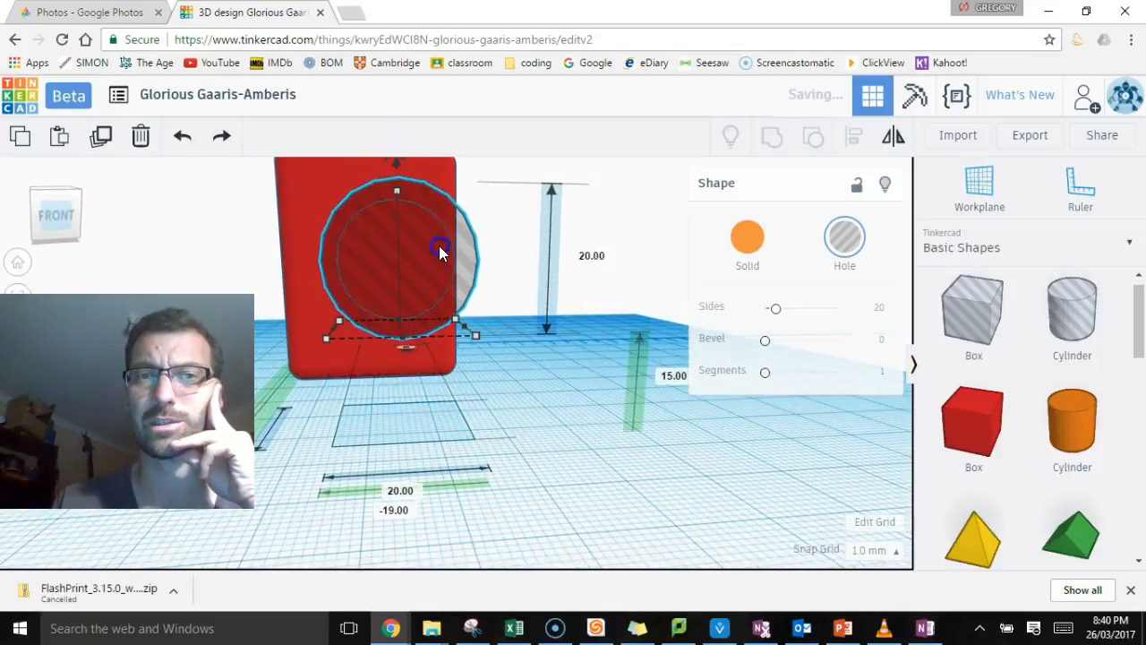
pyautogui.scroll(-6, 422, 248)
pyautogui.click(420, 247)
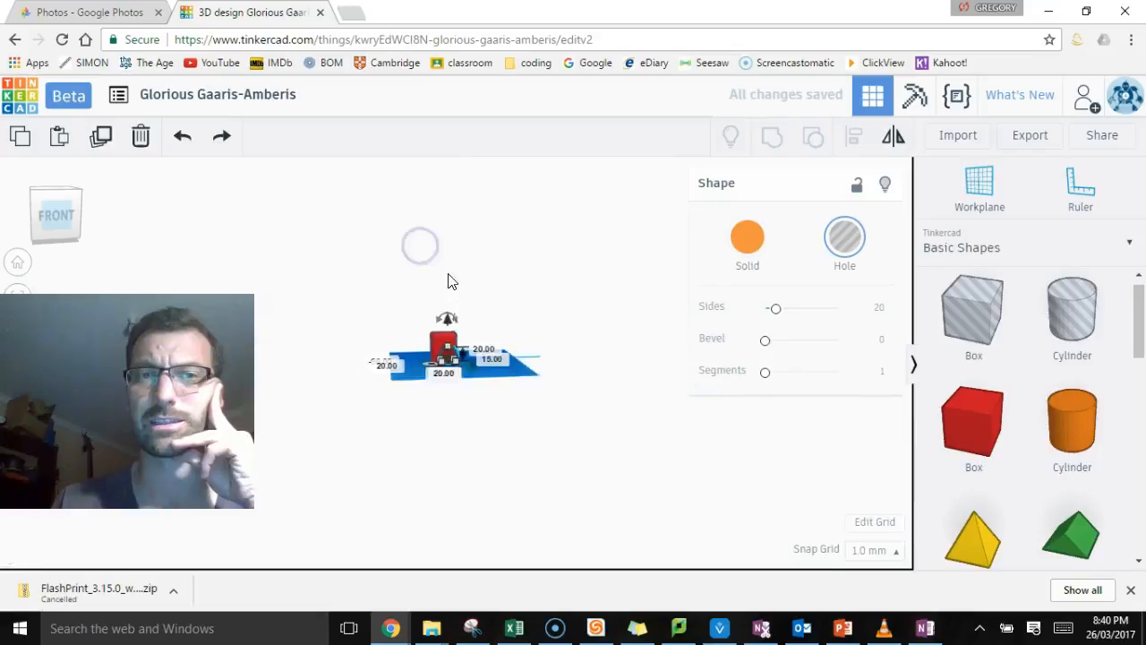
pyautogui.scroll(-3, 450, 281)
pyautogui.scroll(6, 459, 349)
# - Working from the left view, slide the cylinder hole into the red box at ruler offset -46 to pass through its thickness
pyautogui.moveTo(459, 348); pyautogui.dragTo(773, 297, button='right')
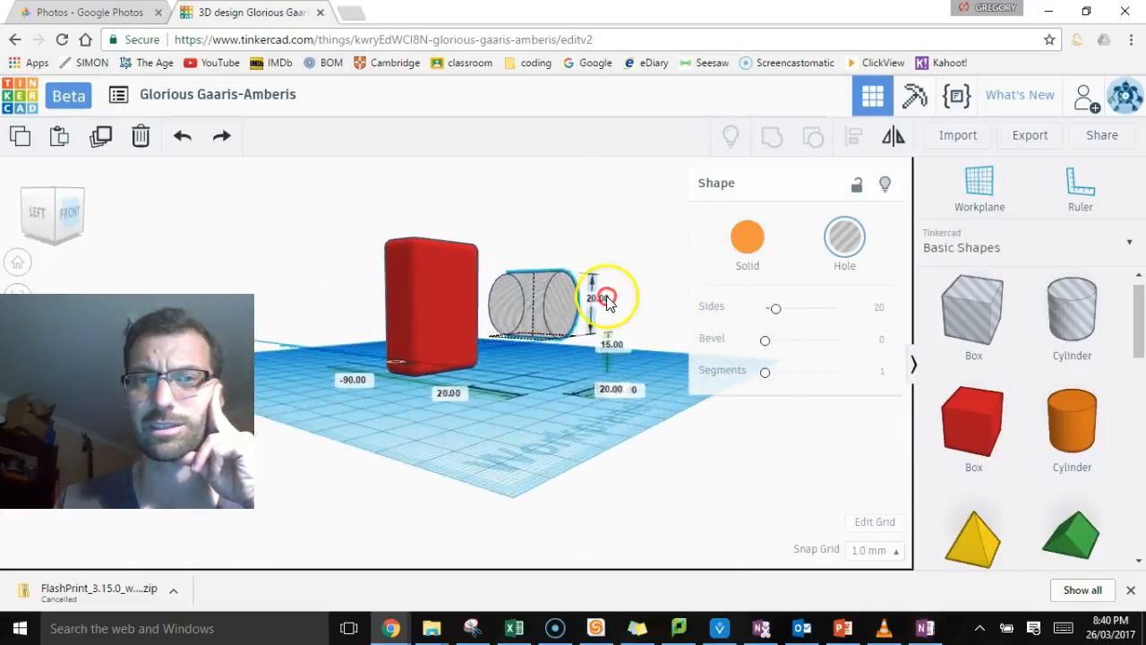
pyautogui.moveTo(607, 300); pyautogui.dragTo(661, 303, button='right')
pyautogui.click(55, 220)
pyautogui.click(616, 294)
pyautogui.moveTo(611, 296); pyautogui.dragTo(490, 290)
pyautogui.scroll(-3, 545, 286)
pyautogui.moveTo(516, 309); pyautogui.dragTo(484, 369, button='right')
pyautogui.scroll(5, 483, 369)
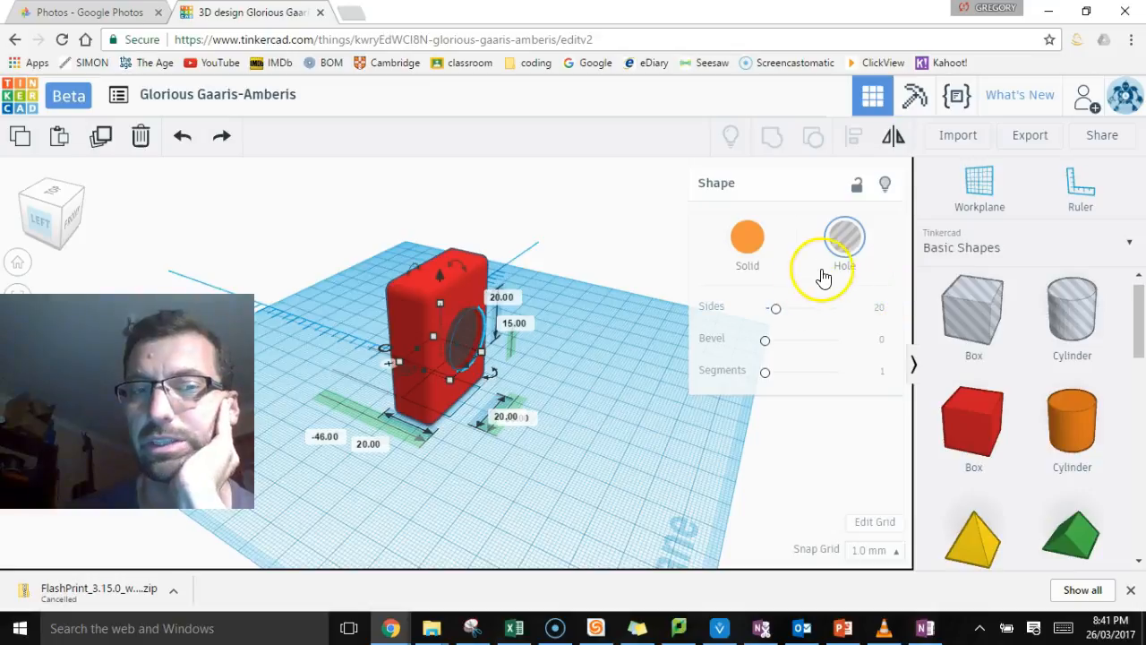
# - Select the red box and the cylinder hole together and group them to cut a round opening through the box
pyautogui.click(608, 248)
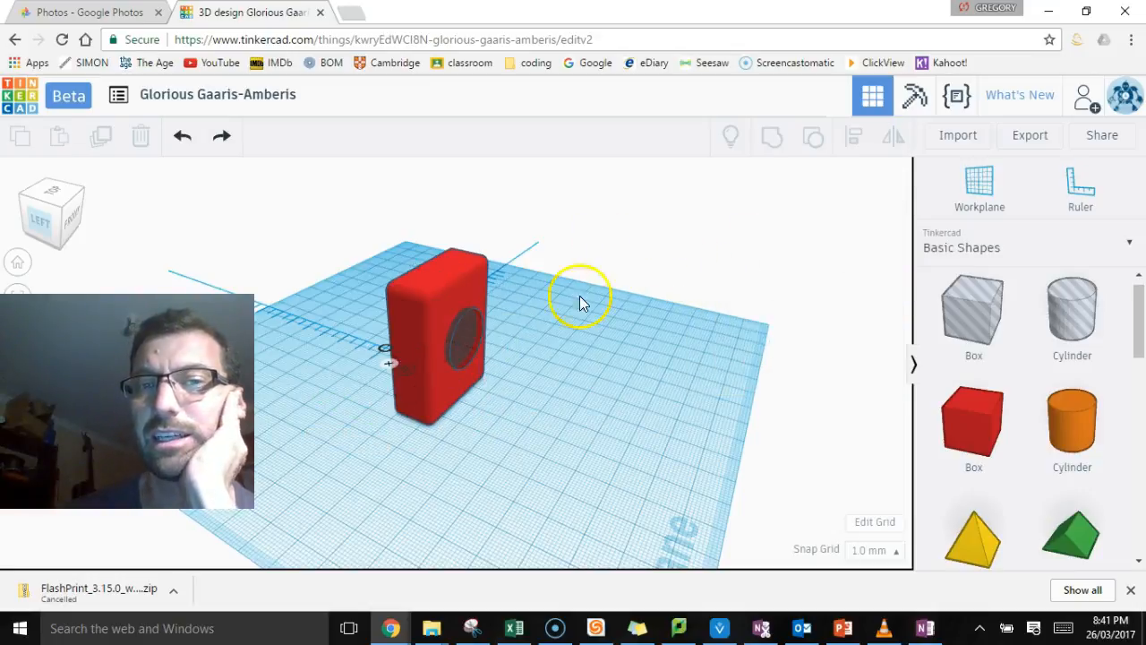
pyautogui.moveTo(519, 358); pyautogui.dragTo(462, 372, button='right')
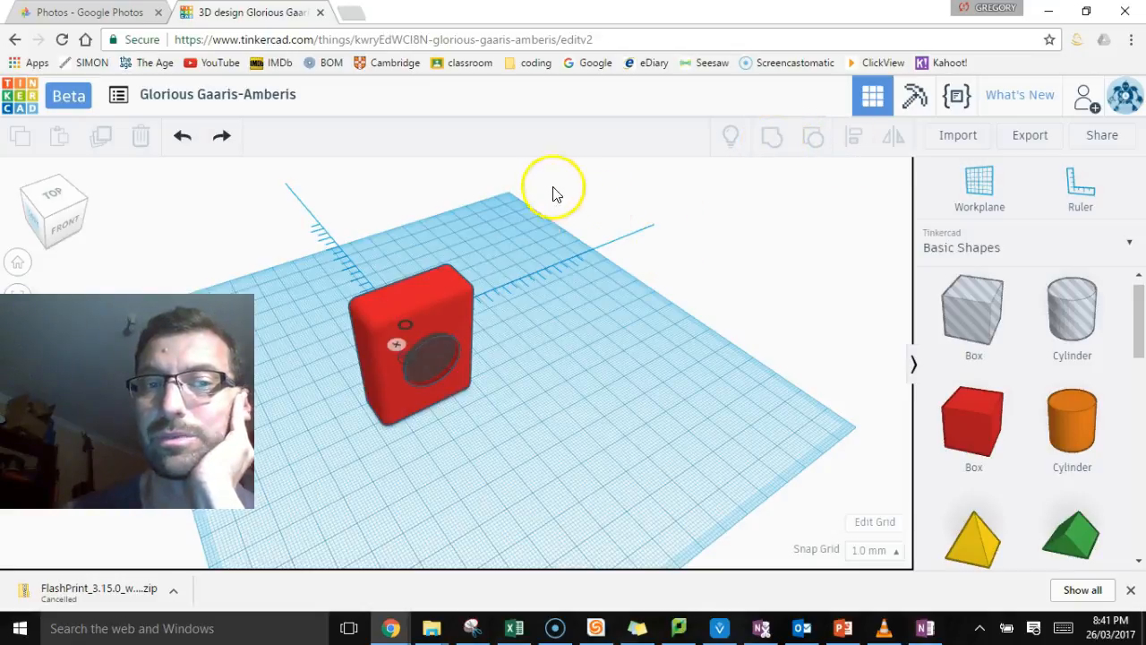
pyautogui.moveTo(369, 407); pyautogui.dragTo(331, 446)
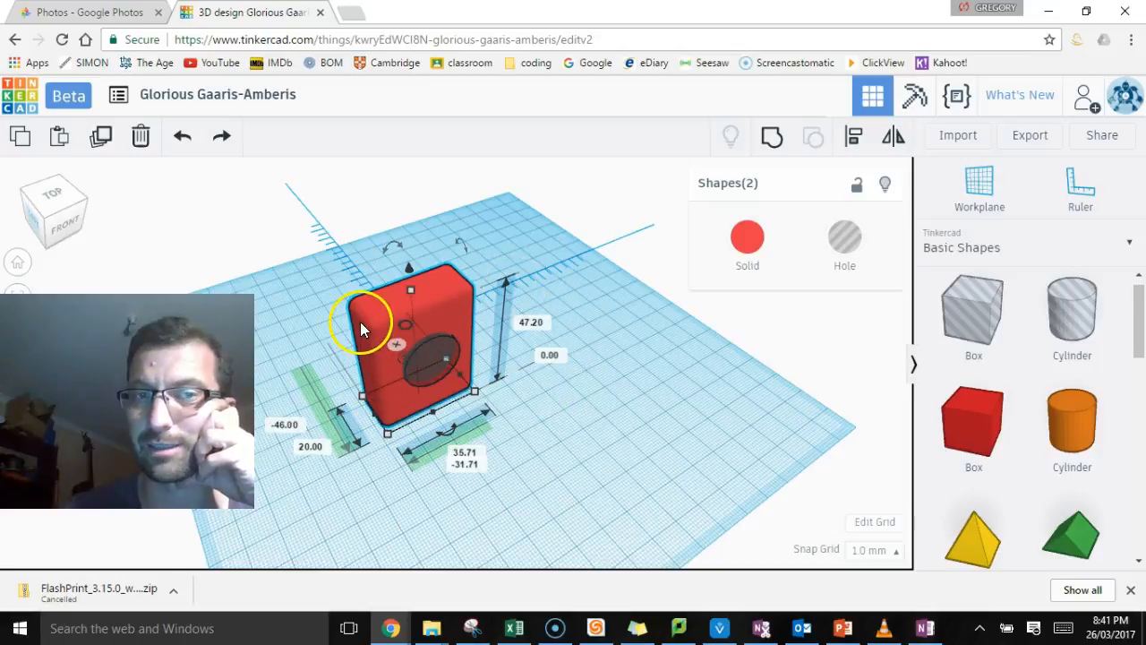
pyautogui.click(773, 136)
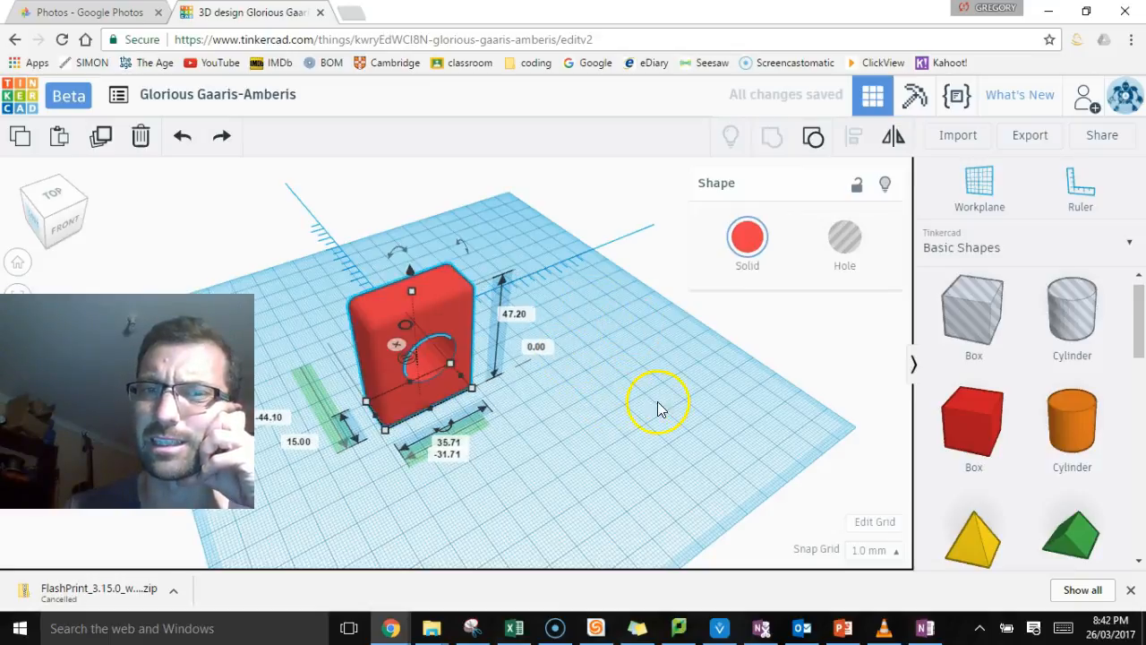
pyautogui.moveTo(564, 412); pyautogui.dragTo(602, 381, button='right')
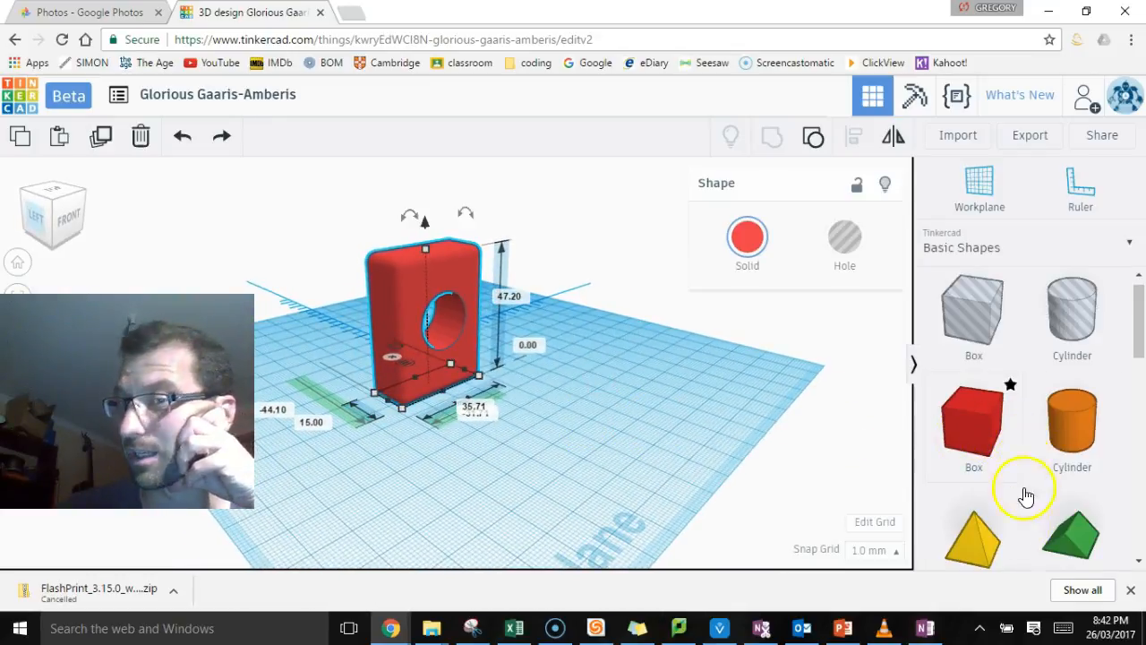
# - Add a yellow pyramid, move it over the red box and raise it to elevation 45 mm to form a roof
pyautogui.moveTo(987, 561); pyautogui.dragTo(591, 443)
pyautogui.moveTo(591, 448); pyautogui.dragTo(645, 514, button='right')
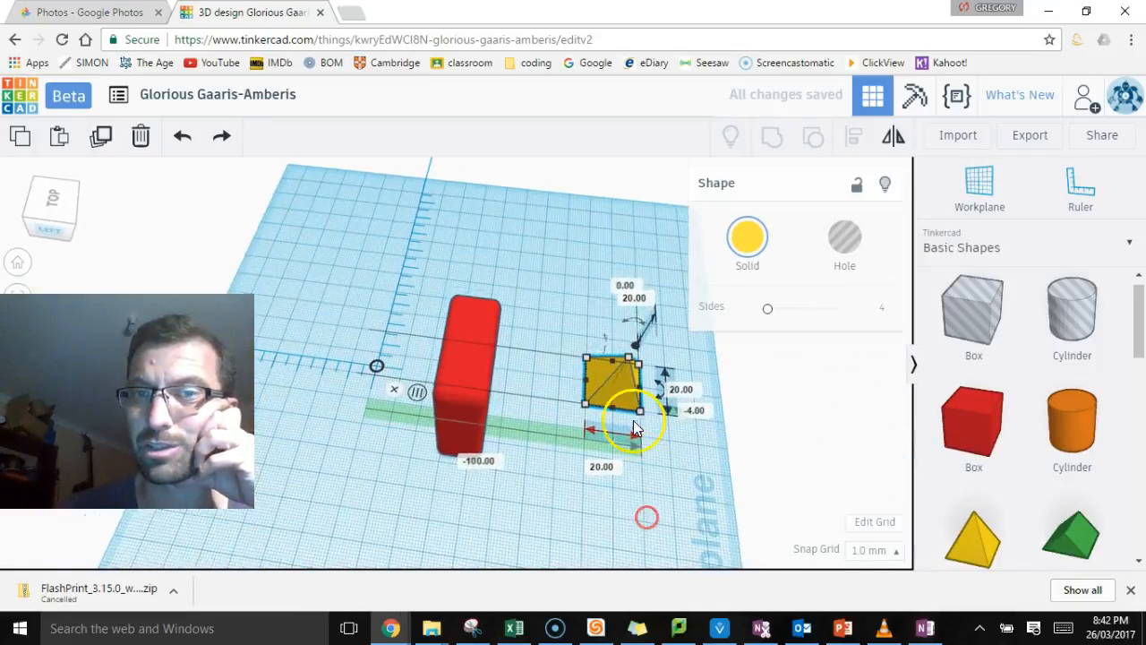
pyautogui.moveTo(636, 349); pyautogui.dragTo(468, 342)
pyautogui.moveTo(470, 278); pyautogui.dragTo(467, 258)
pyautogui.moveTo(515, 328); pyautogui.dragTo(537, 424, button='right')
pyautogui.moveTo(478, 433); pyautogui.dragTo(485, 447)
pyautogui.moveTo(593, 474); pyautogui.dragTo(609, 366, button='right')
pyautogui.click(498, 247)
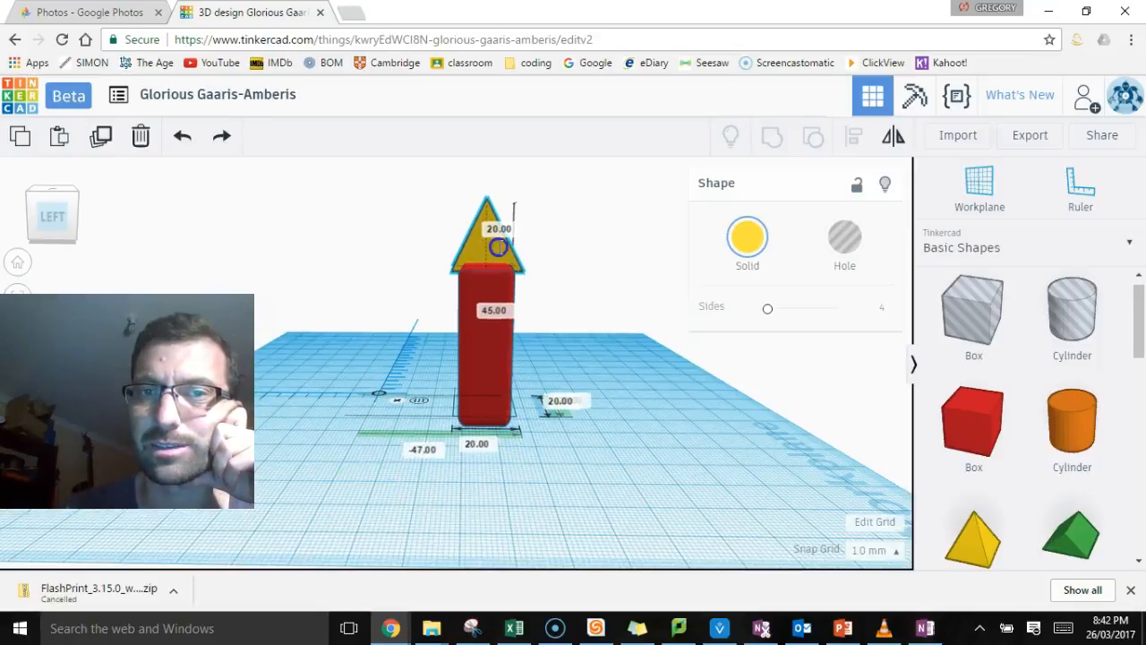
pyautogui.moveTo(558, 284); pyautogui.dragTo(454, 348, button='right')
pyautogui.click(453, 329)
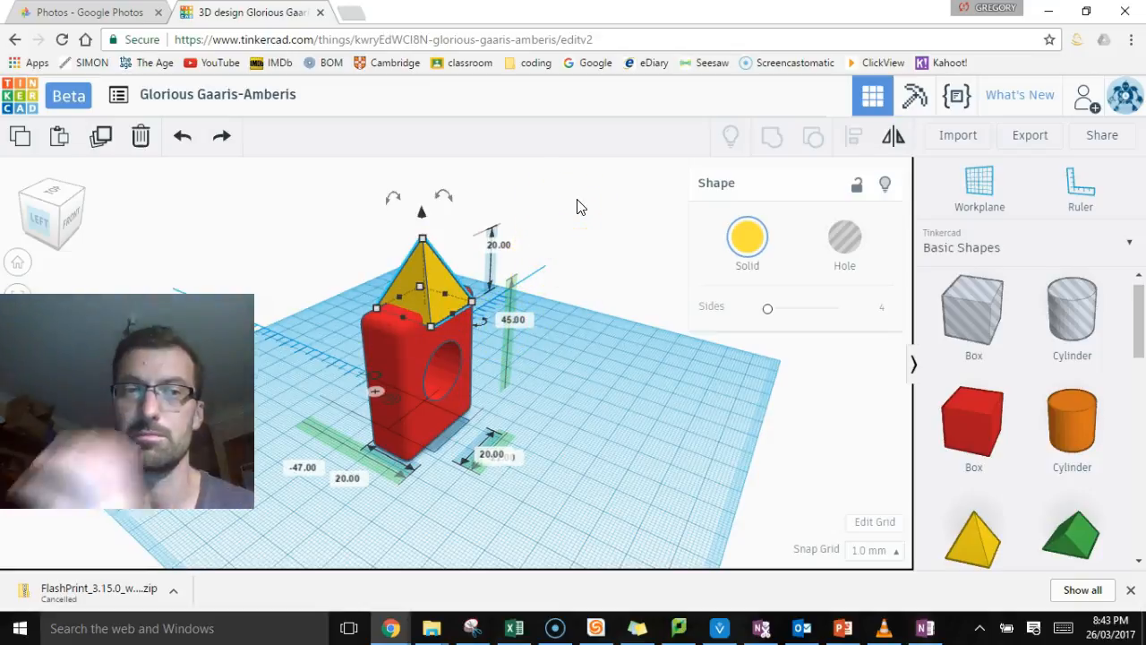
# - Select the red box and the yellow pyramid together and group them into one object
pyautogui.moveTo(606, 181); pyautogui.dragTo(324, 505)
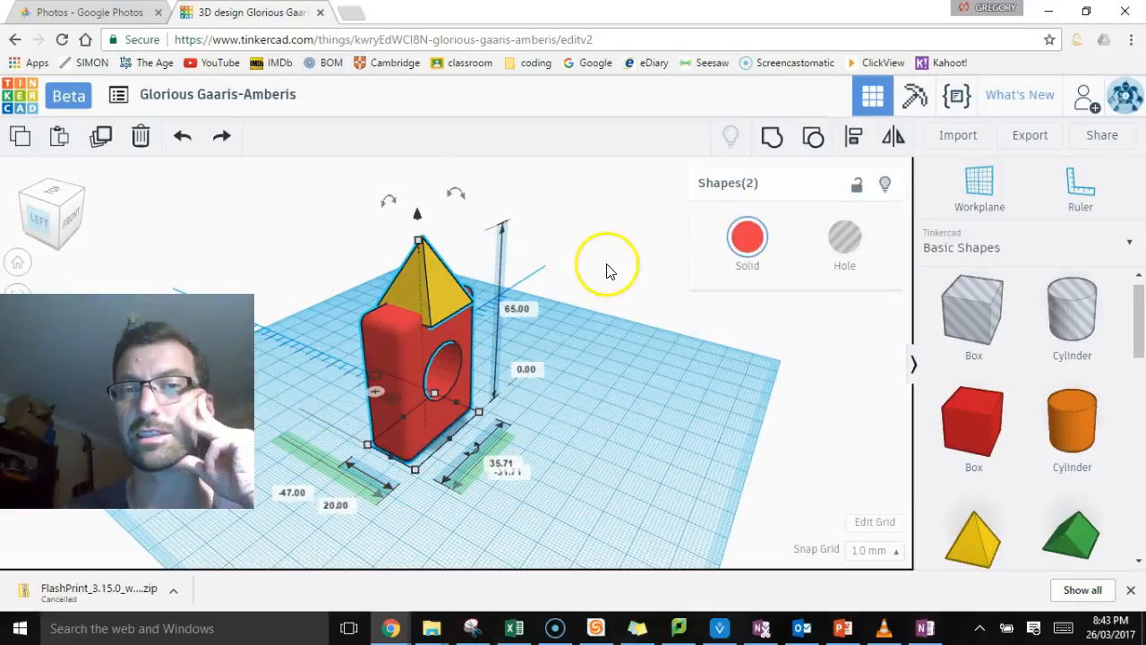
pyautogui.click(775, 141)
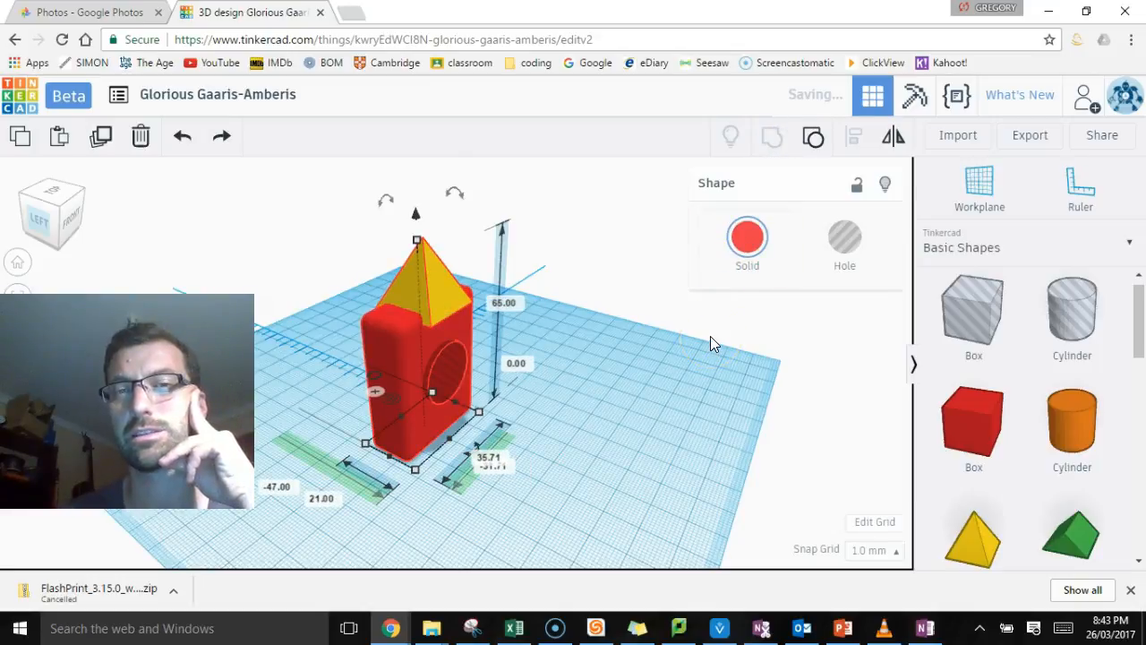
pyautogui.moveTo(710, 336); pyautogui.dragTo(741, 301, button='right')
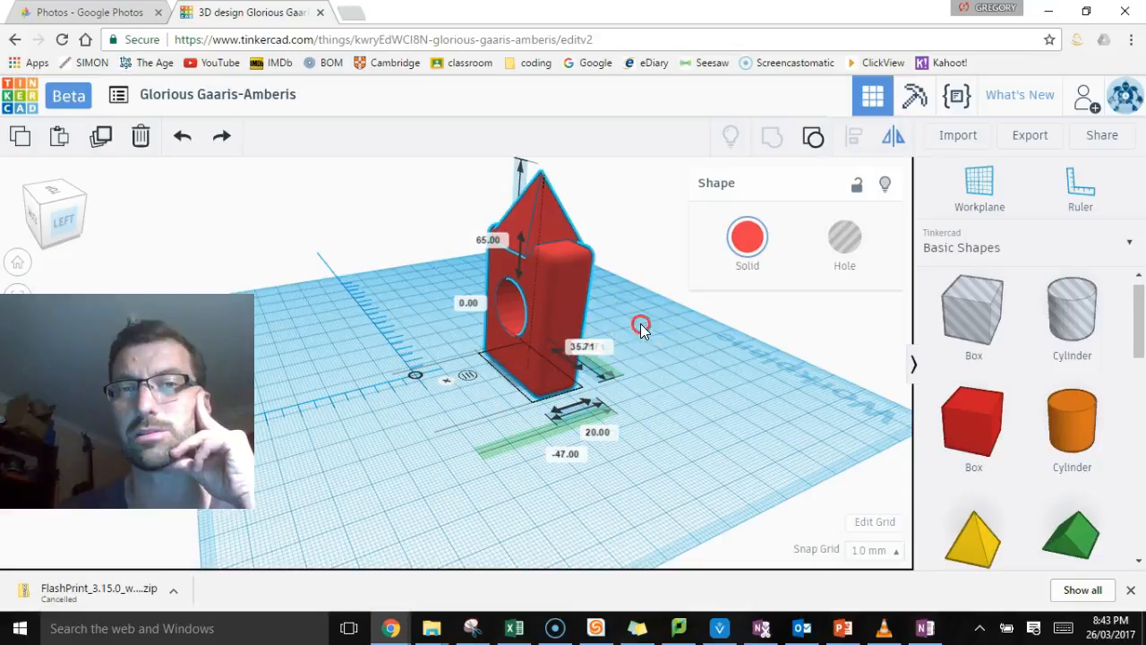
pyautogui.moveTo(641, 327); pyautogui.dragTo(901, 141, button='right')
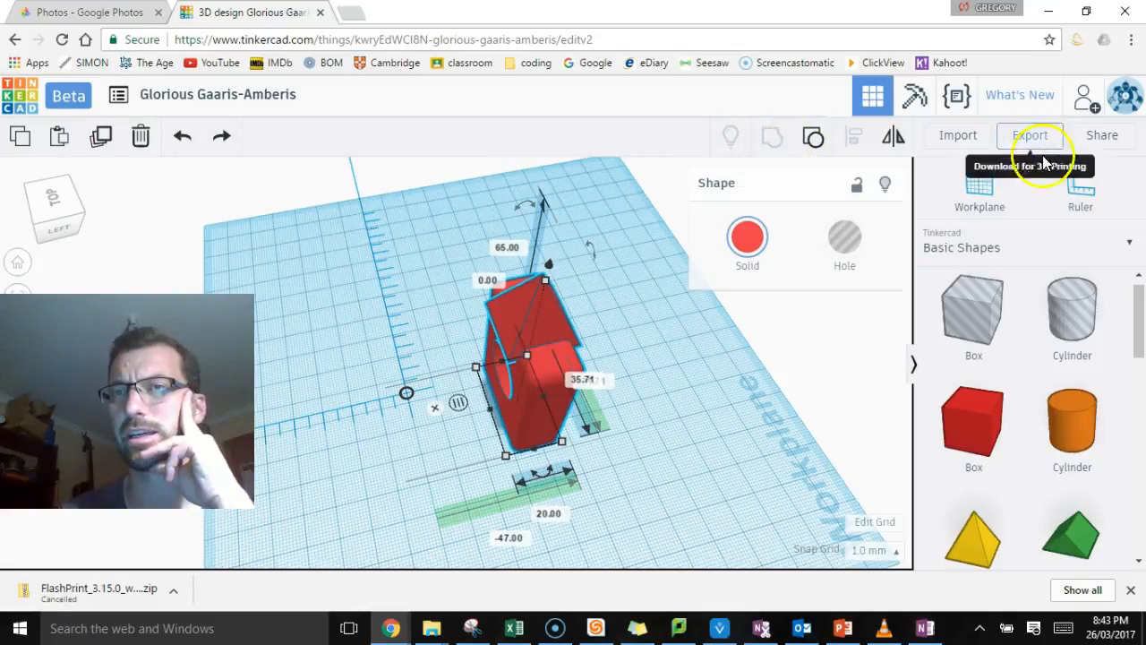
# - Remove the existing ruler and place a new one on the workplane at the base of the grouped object
pyautogui.click(997, 192)
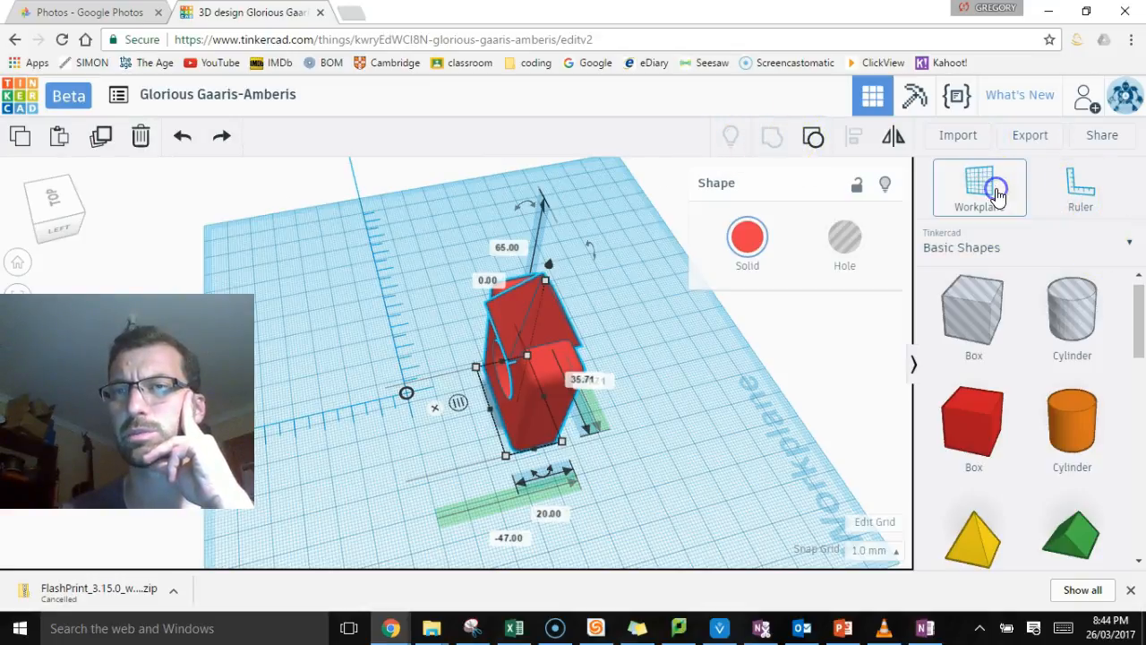
pyautogui.click(1096, 195)
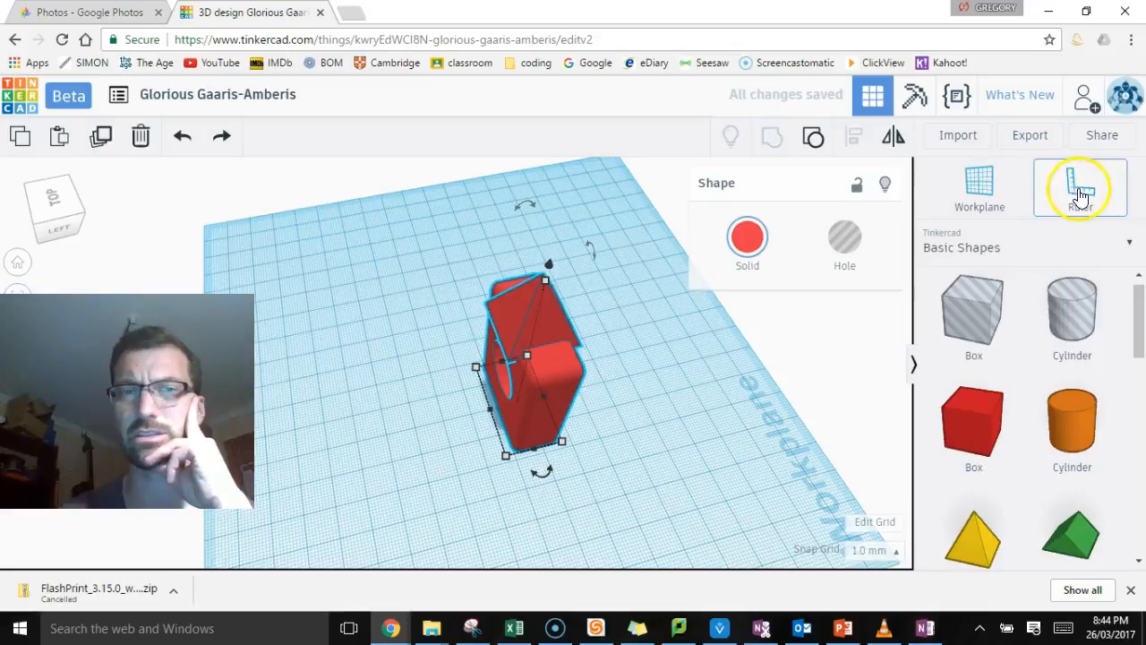
pyautogui.click(1048, 202)
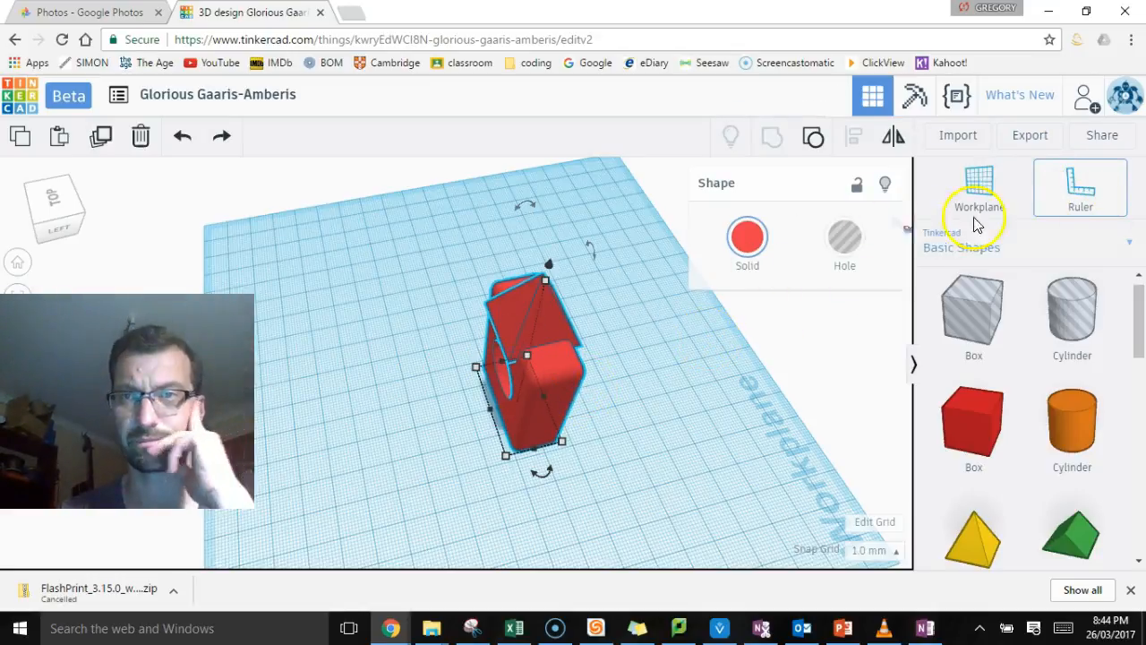
pyautogui.click(558, 375)
pyautogui.moveTo(639, 409); pyautogui.dragTo(681, 381, button='right')
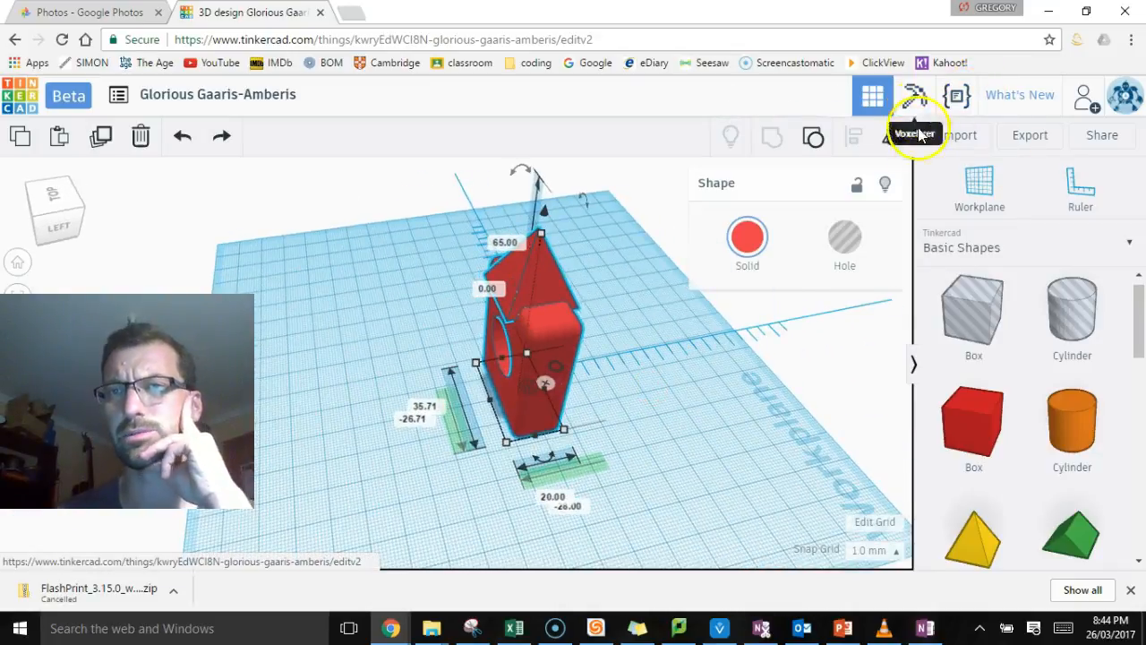
# - Browse the basic shapes and open the list of other shape categories in the library
pyautogui.moveTo(1142, 345); pyautogui.dragTo(1142, 279)
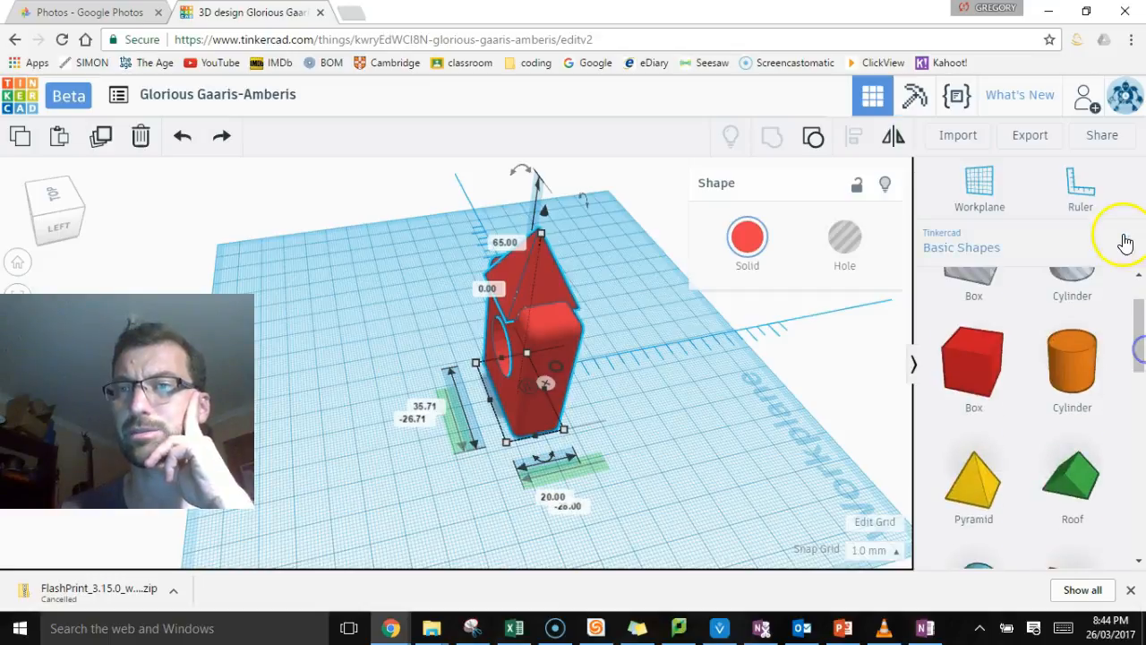
pyautogui.click(1127, 242)
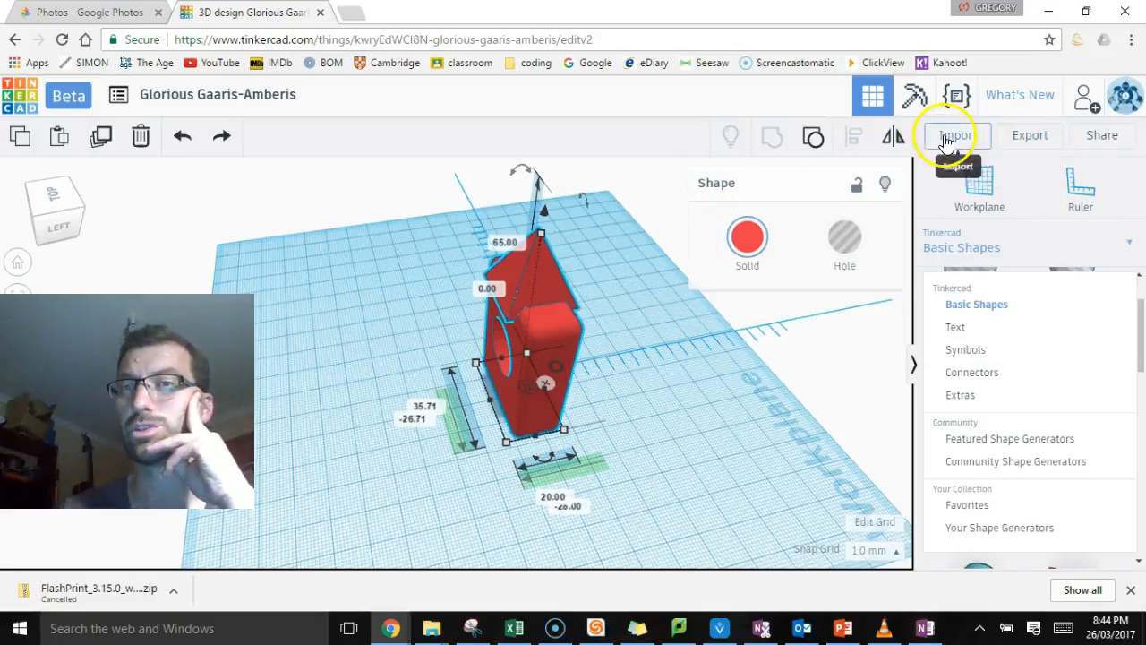
# - Export the design as an STL file, show the downloaded file in the Downloads folder, and minimize the folder window
pyautogui.click(1030, 136)
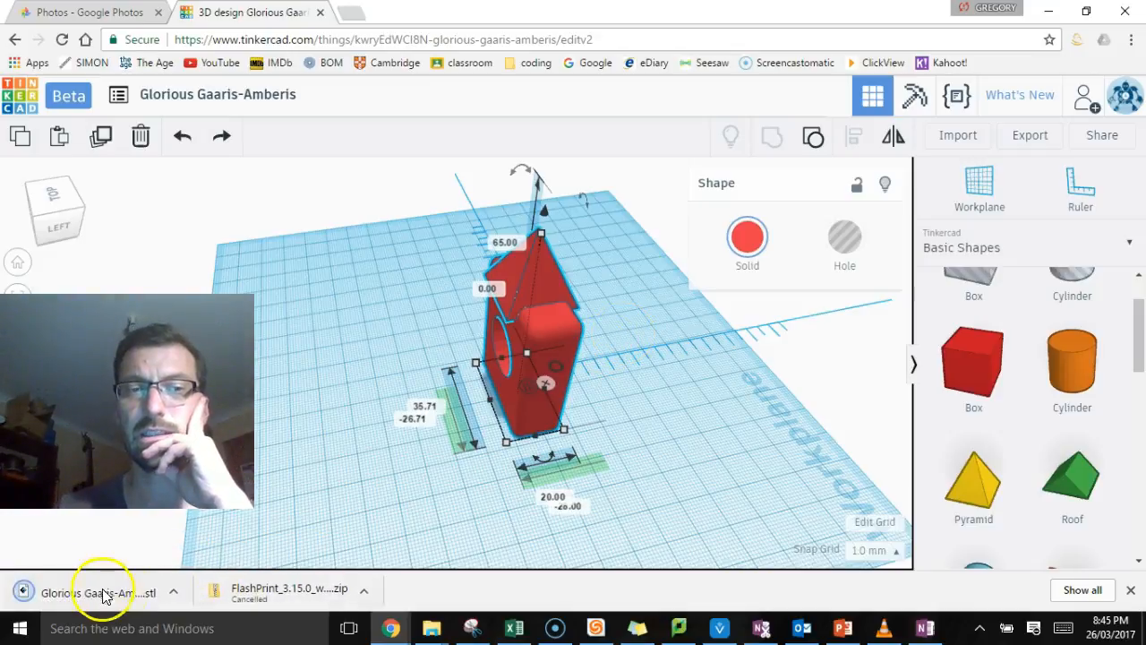
pyautogui.click(171, 592)
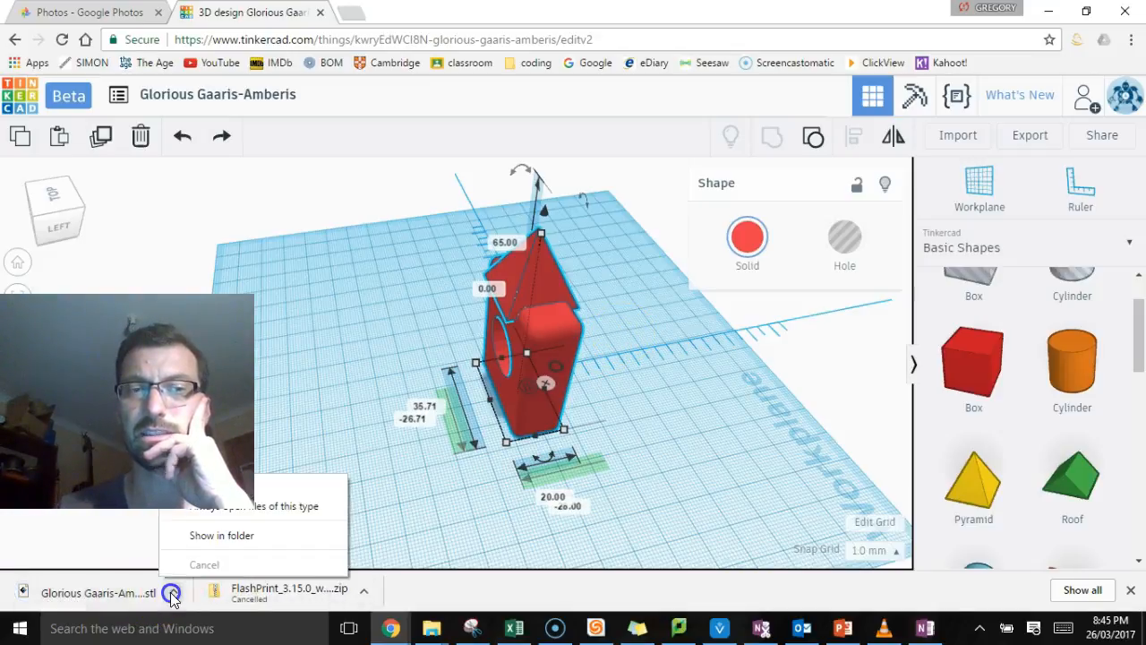
pyautogui.click(232, 535)
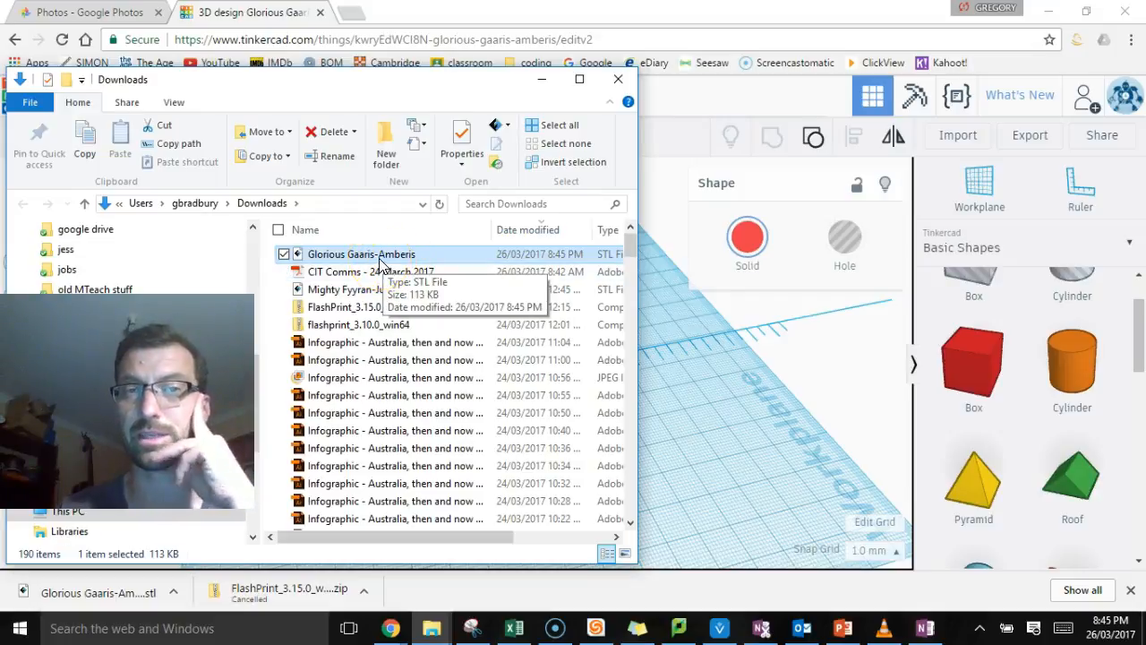
pyautogui.moveTo(380, 261); pyautogui.dragTo(389, 281)
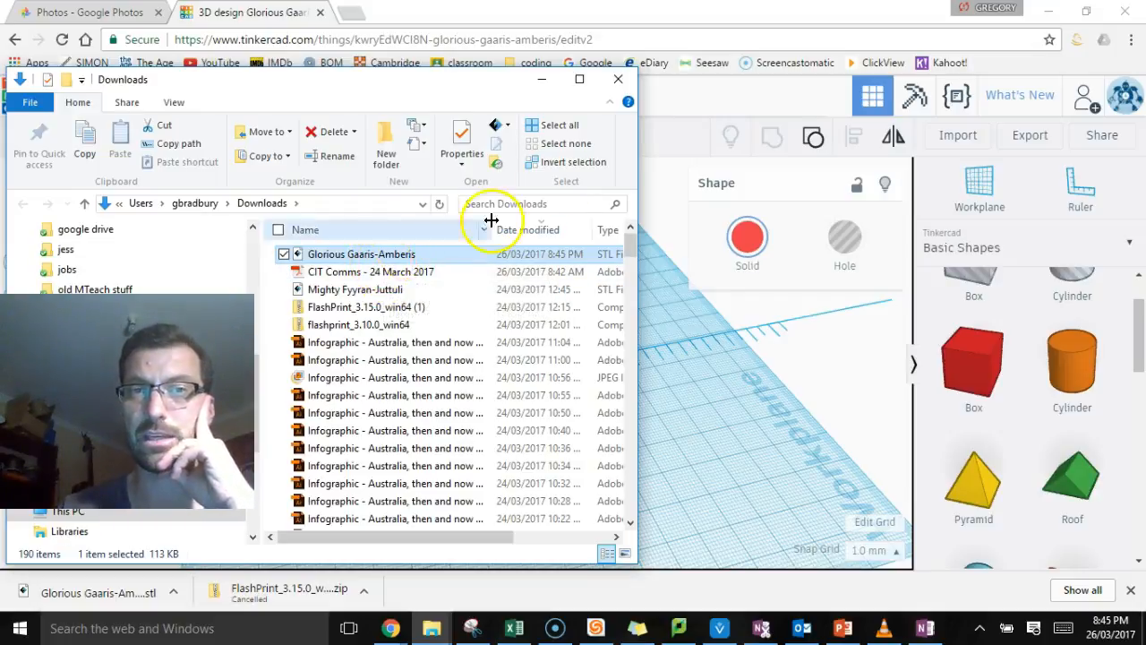
pyautogui.click(541, 81)
pyautogui.moveTo(679, 411); pyautogui.dragTo(703, 404, button='right')
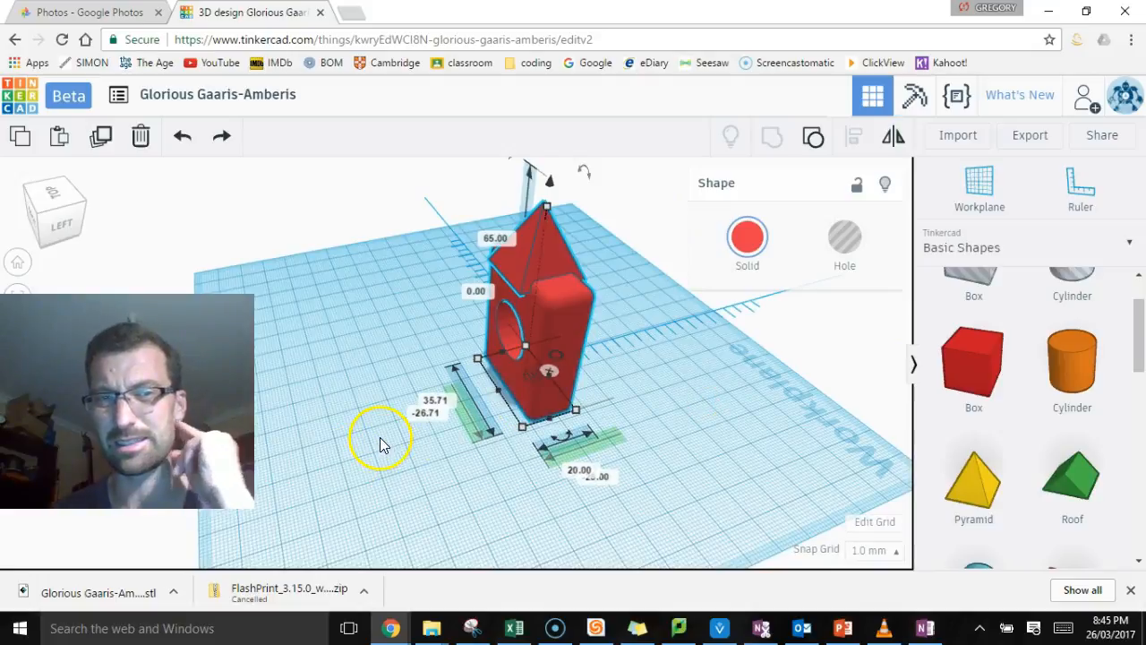
pyautogui.moveTo(624, 308); pyautogui.dragTo(577, 389, button='right')
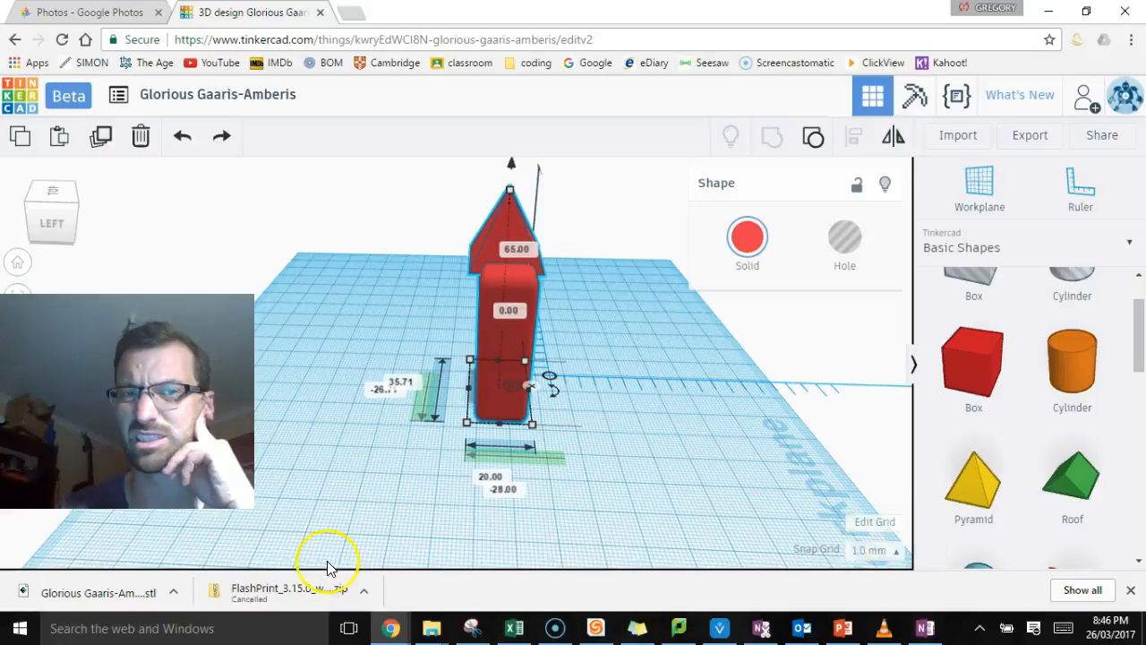
pyautogui.moveTo(618, 465); pyautogui.dragTo(726, 455, button='right')
pyautogui.moveTo(539, 458); pyautogui.dragTo(573, 421, button='right')
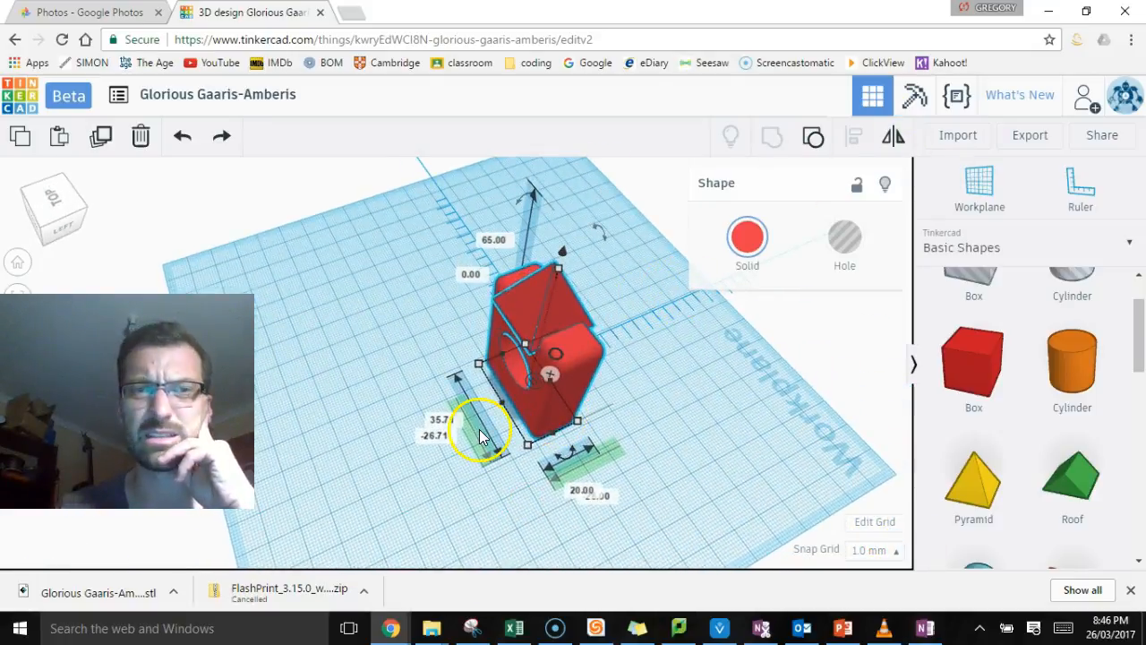